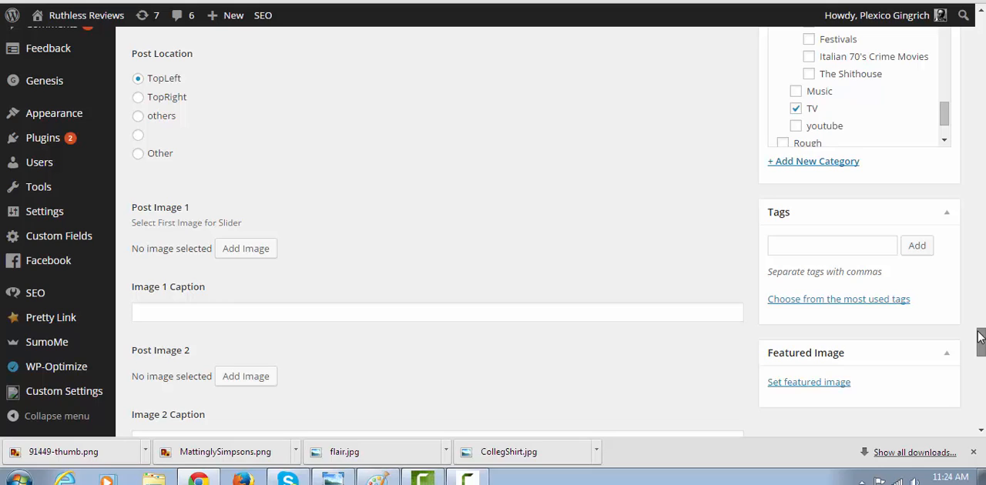
Look over the Simpsons post draft and open the Ruthless Reviews homepage to examine its Featured section
drag(980, 337, 980, 333)
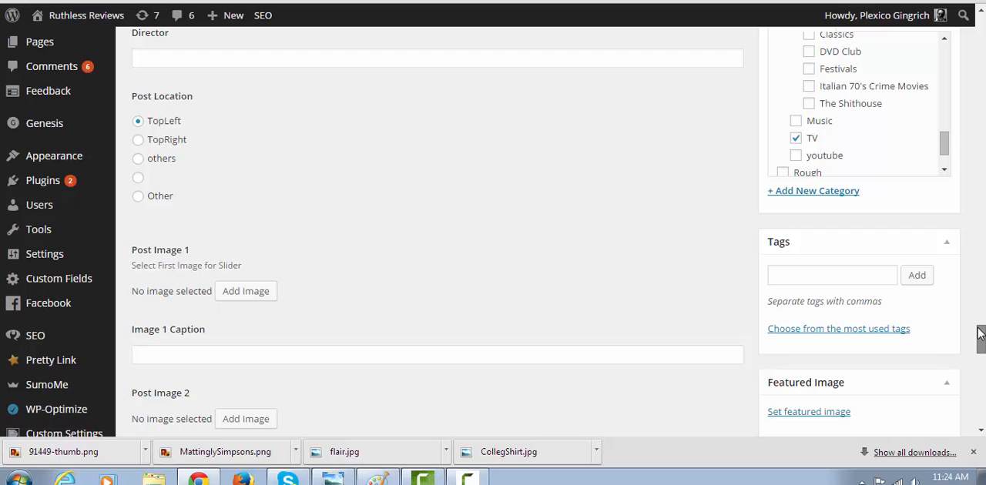
drag(980, 332, 972, 20)
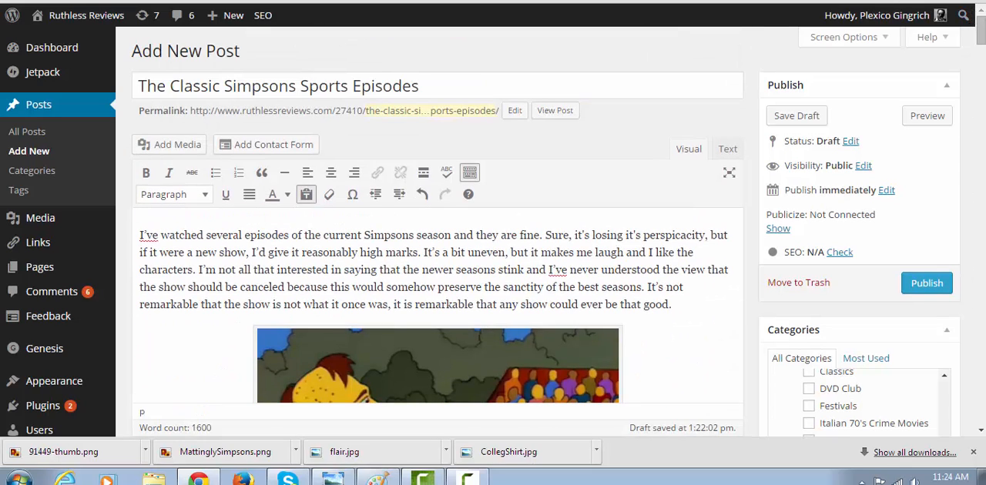
key(ctrl+Tab)
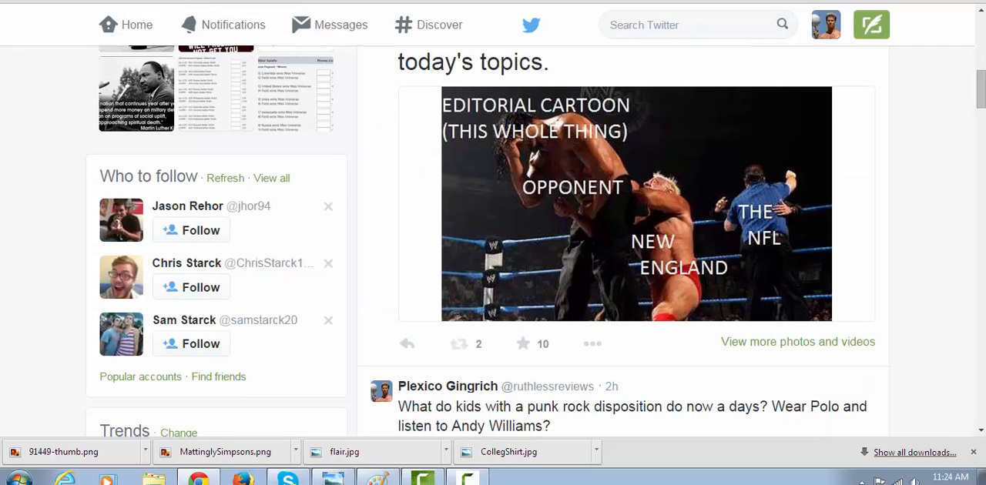
text(ruth)
key(Return)
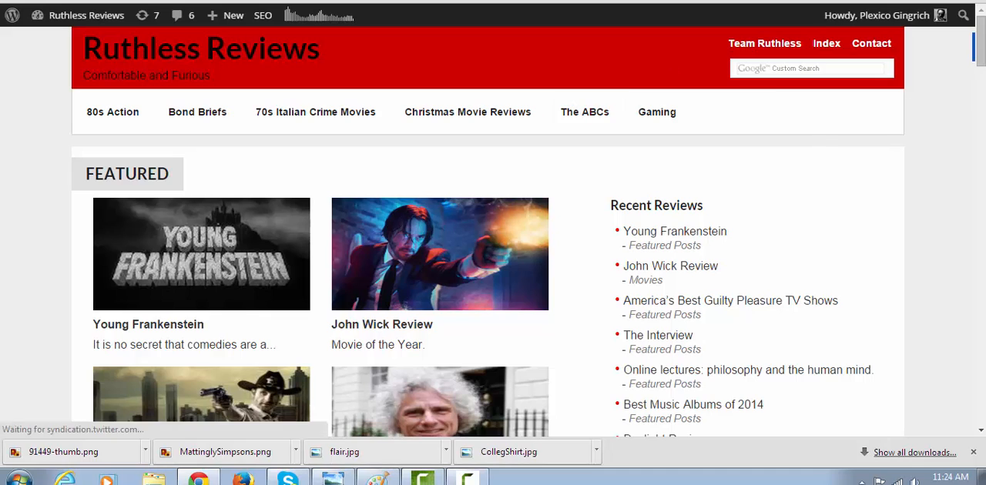
scroll(980, 67, down, 2)
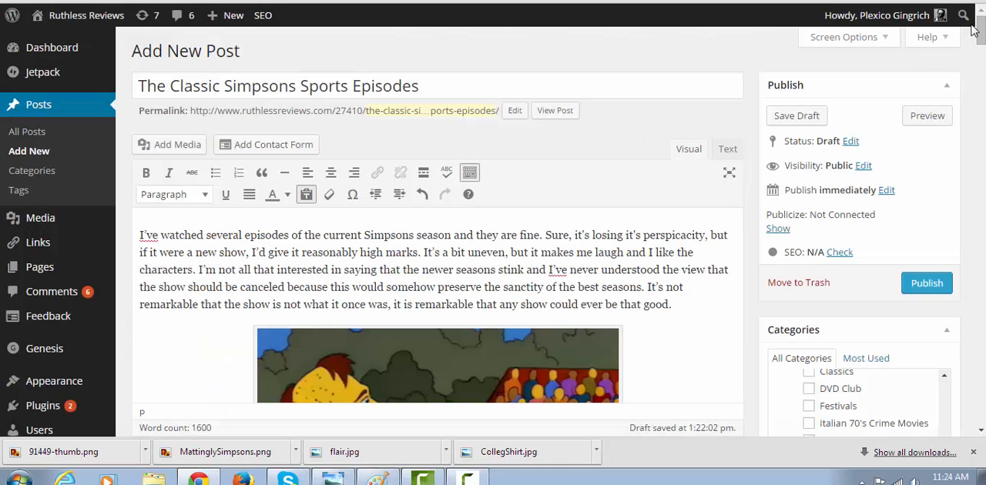
Review the draft's checked categories and its Post Location options
drag(979, 31, 980, 43)
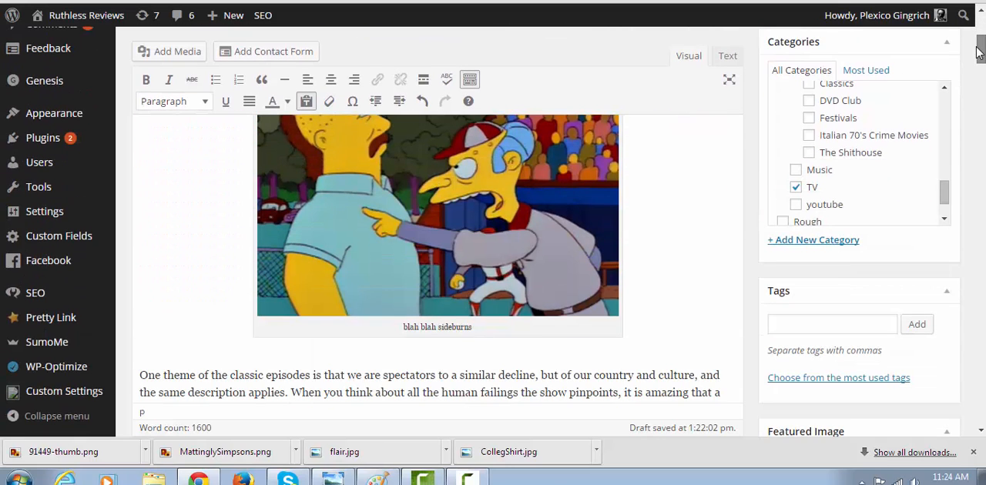
drag(949, 182, 950, 96)
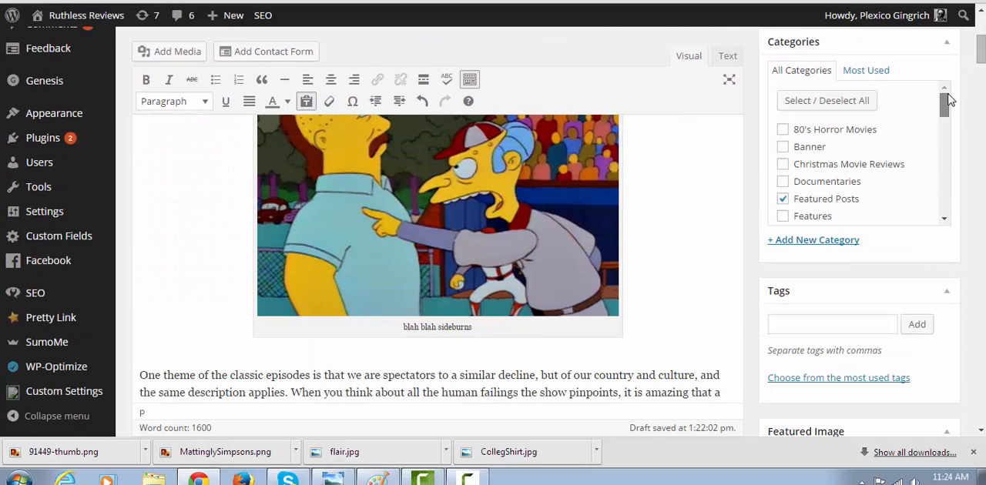
drag(980, 60, 982, 333)
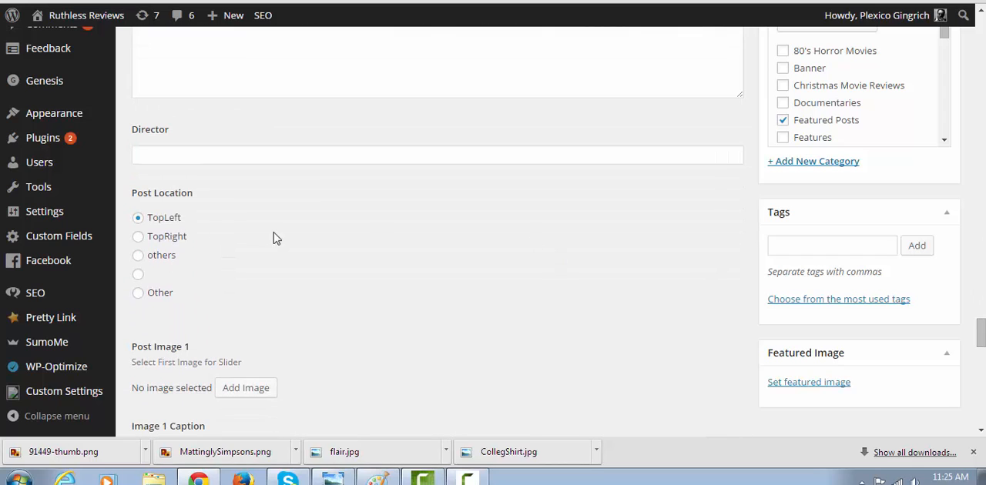
click(138, 258)
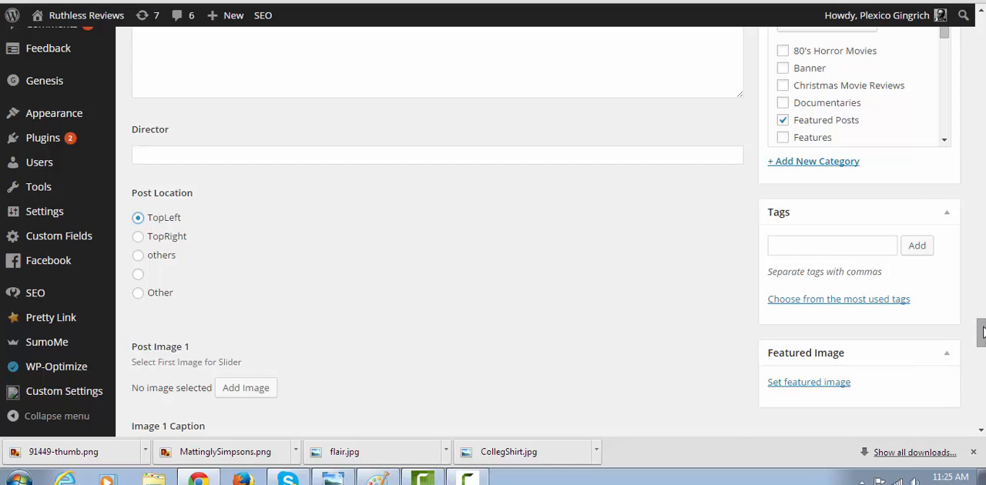
Check how post summaries appear on the homepage and enter "Review is good." as the draft's excerpt
drag(980, 331, 980, 376)
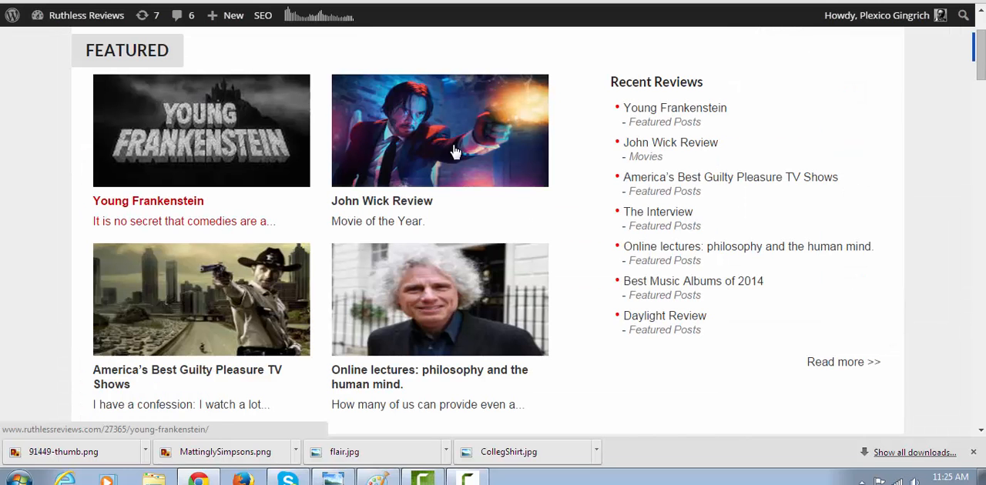
scroll(915, 324, down, 10)
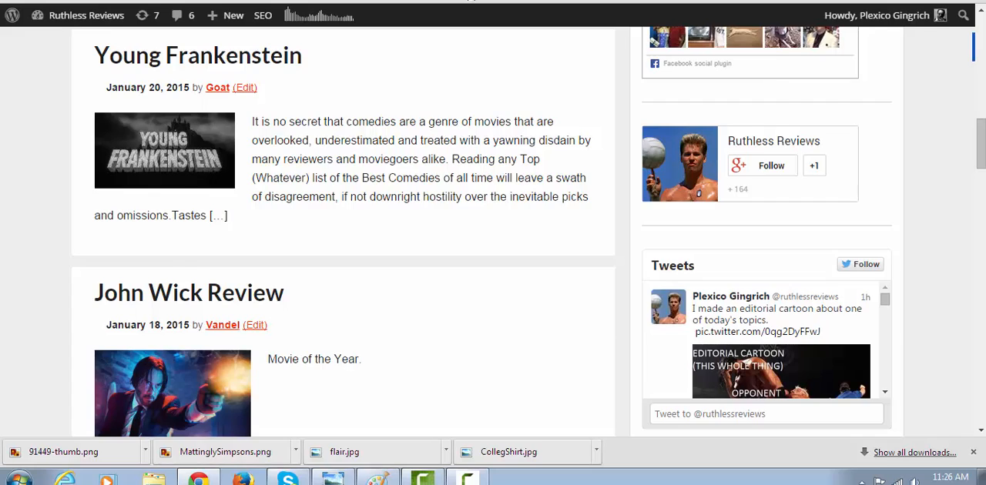
click(471, 0)
click(243, 193)
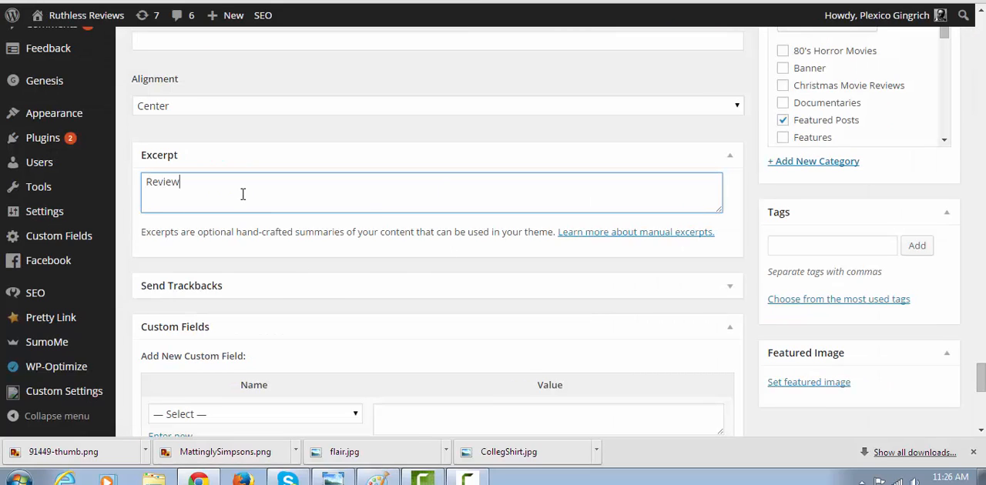
text(is good.)
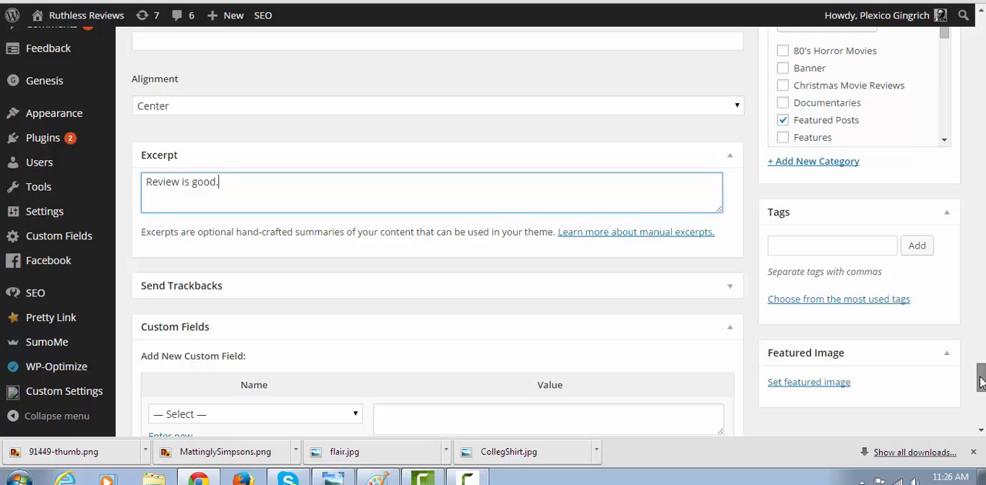
Examine the draft's featured image setting and the post thumbnails on the homepage
drag(980, 383, 980, 393)
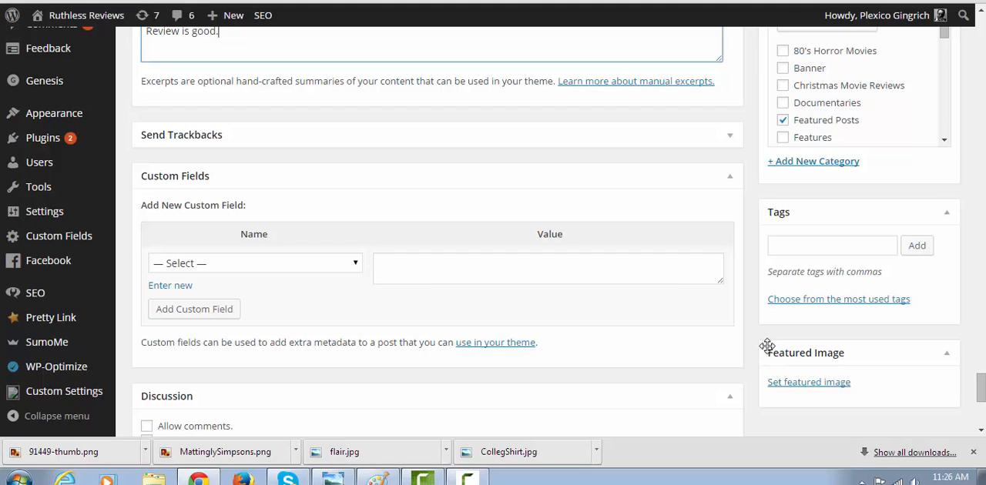
click(806, 383)
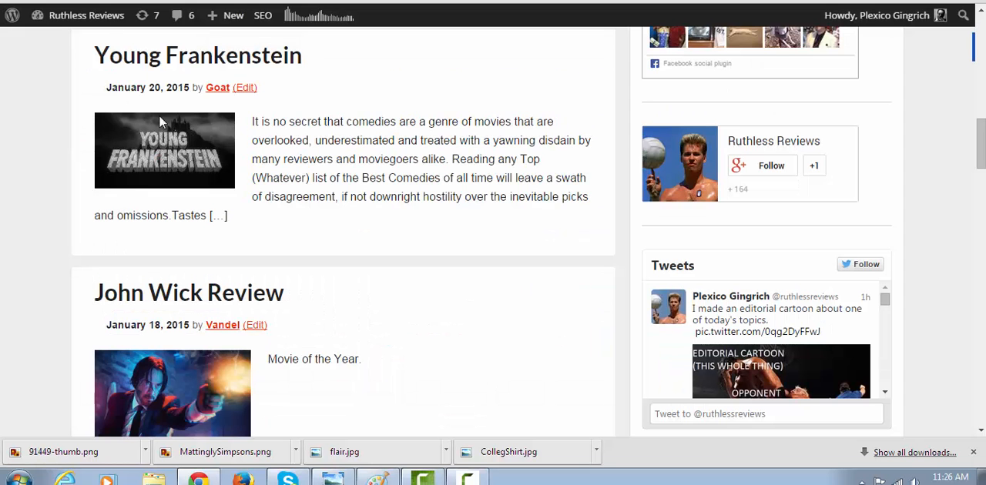
drag(984, 153, 984, 65)
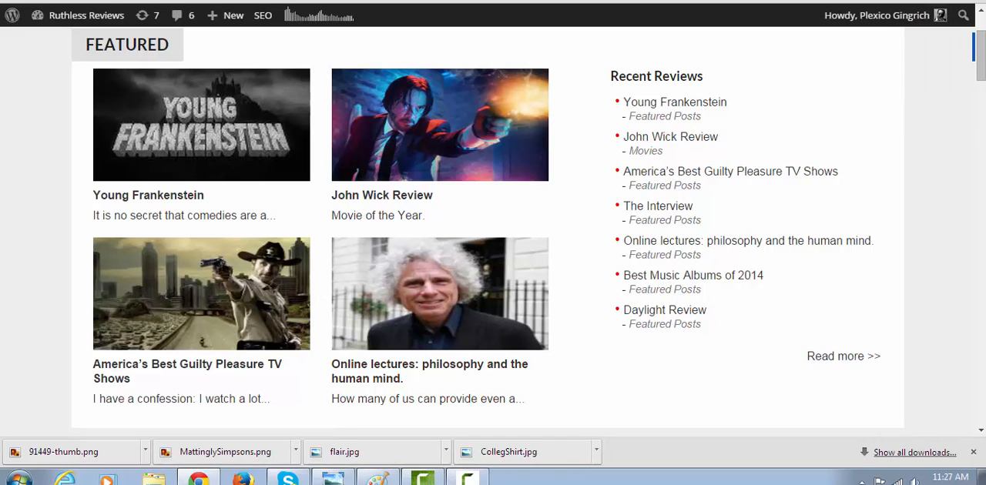
In the Google image results for "mr burns shave those sideburns", close the 200 × 153 preview and select the first 692 × 528 image
key(ctrl+Tab)
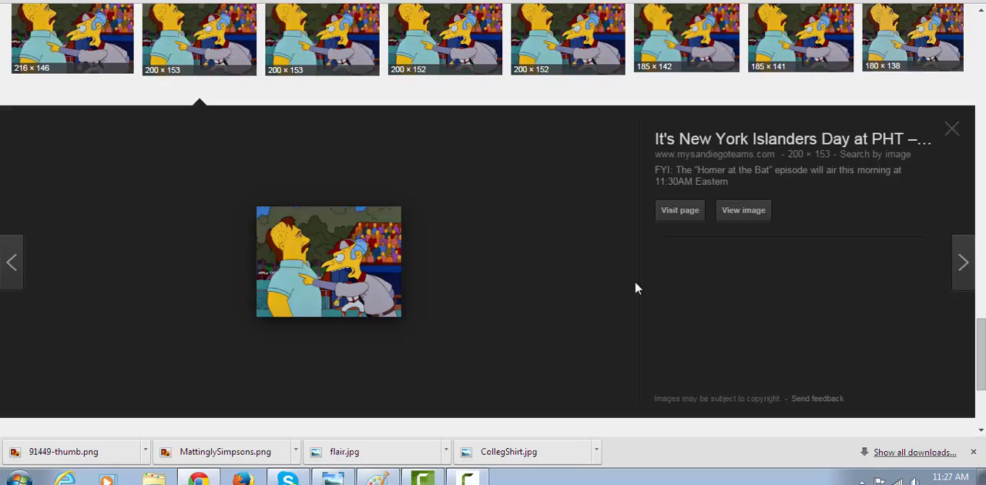
click(951, 137)
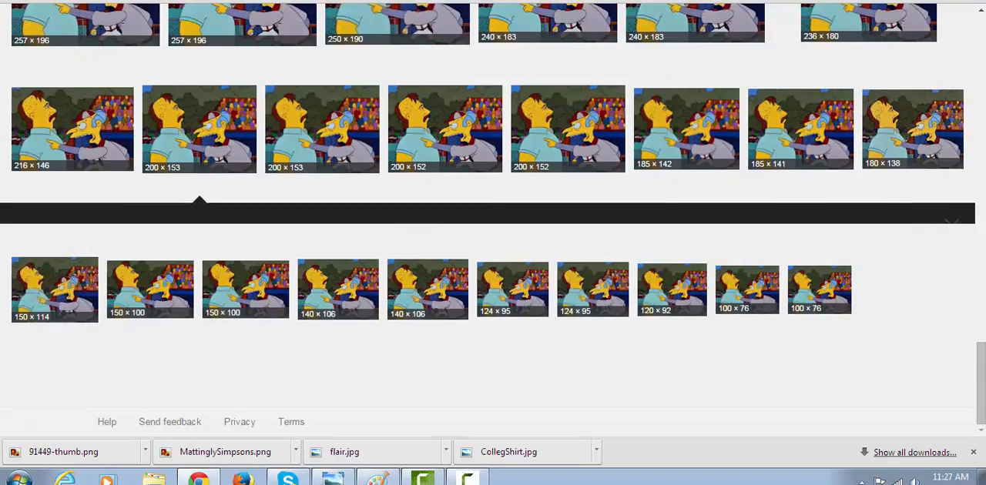
drag(975, 389, 975, 14)
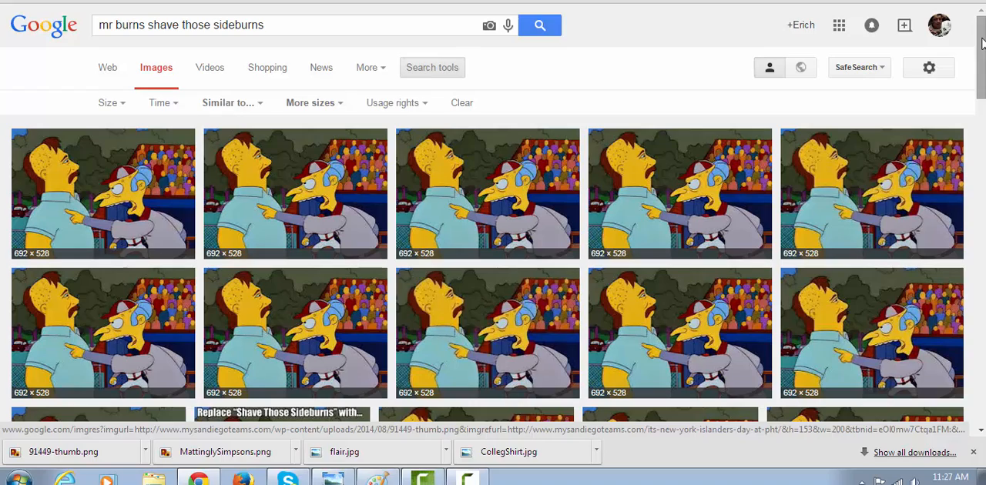
mouse_move(982, 44)
mouse_down()
mouse_move(968, 129)
mouse_move(974, 47)
mouse_up()
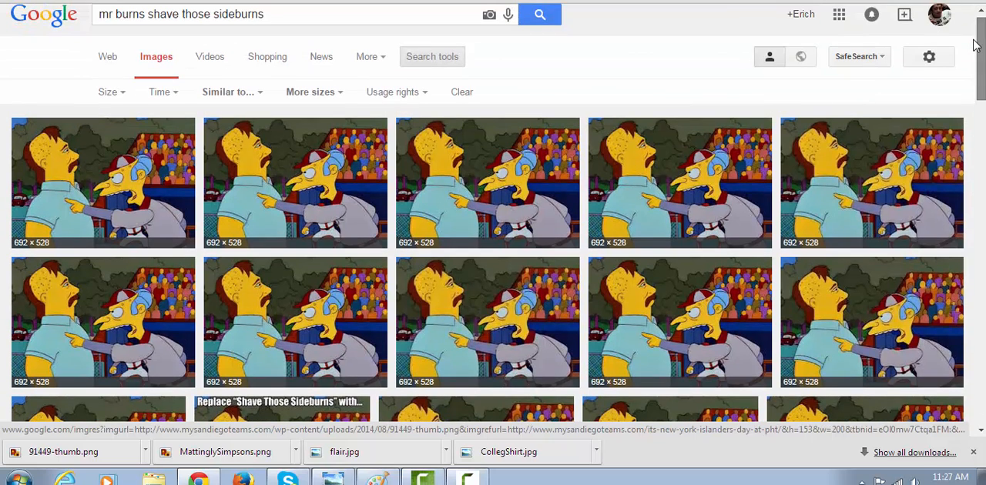
click(100, 175)
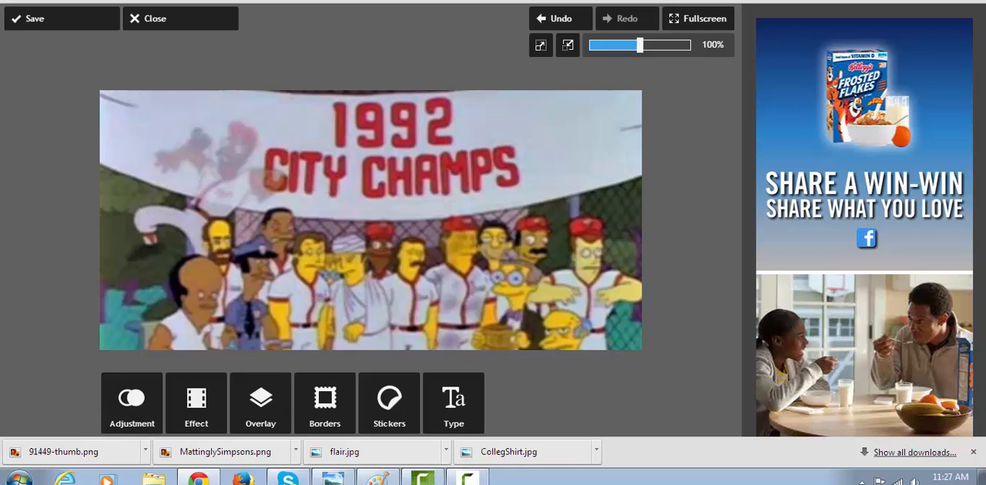
Close the picture open in Pixlr Express and copy the URL of the full-size Mr. Burns image
click(191, 26)
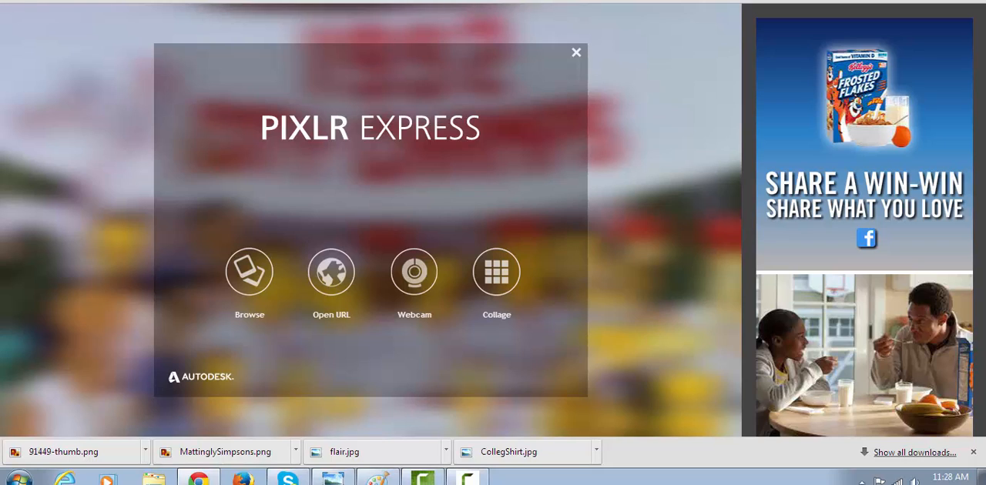
key(ctrl+Tab)
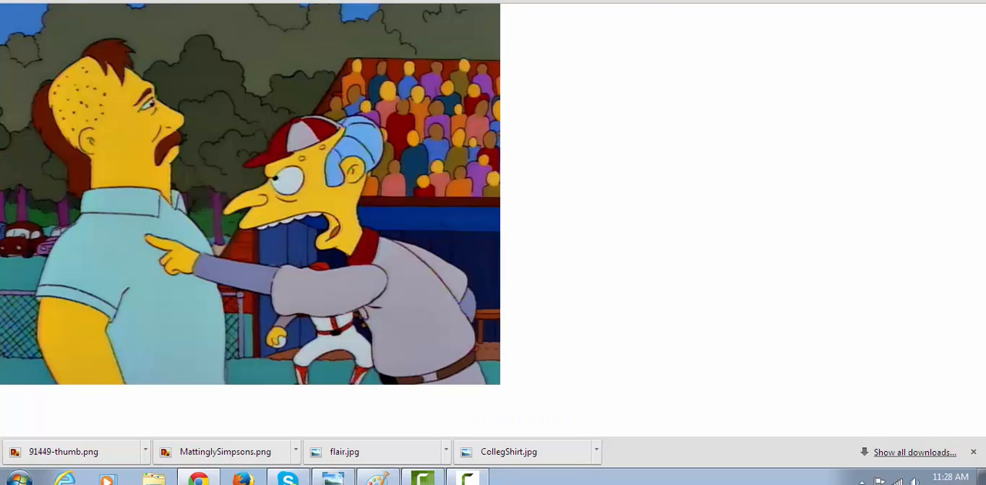
right_click(305, 134)
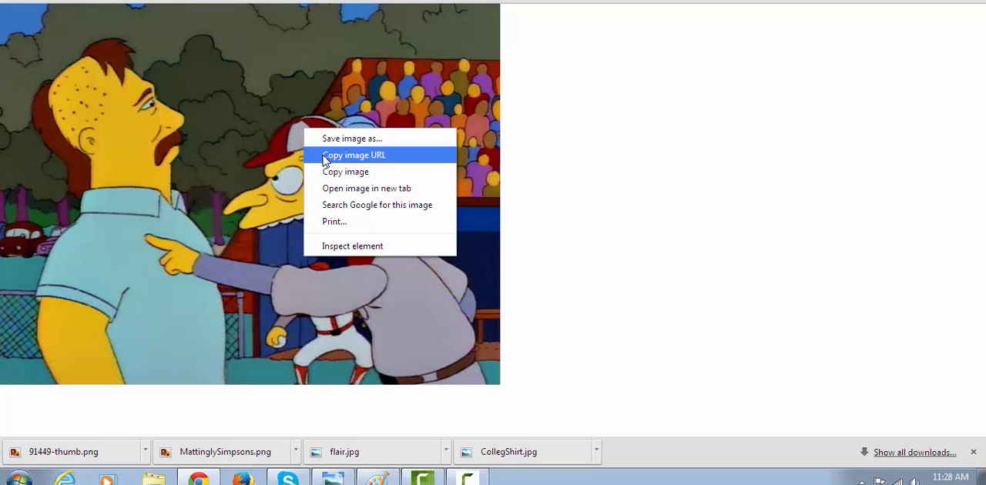
click(325, 159)
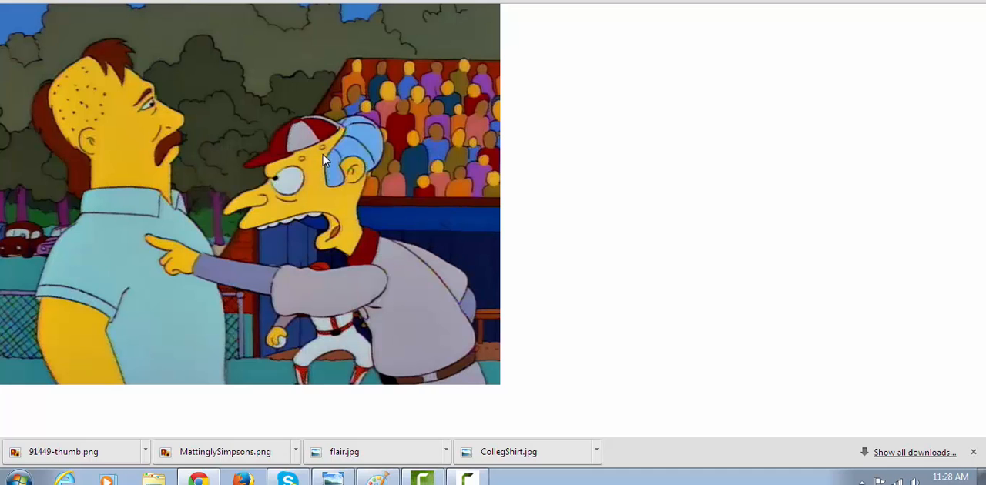
Open the Mr. Burns image in Pixlr Express from its copied URL
click(473, 0)
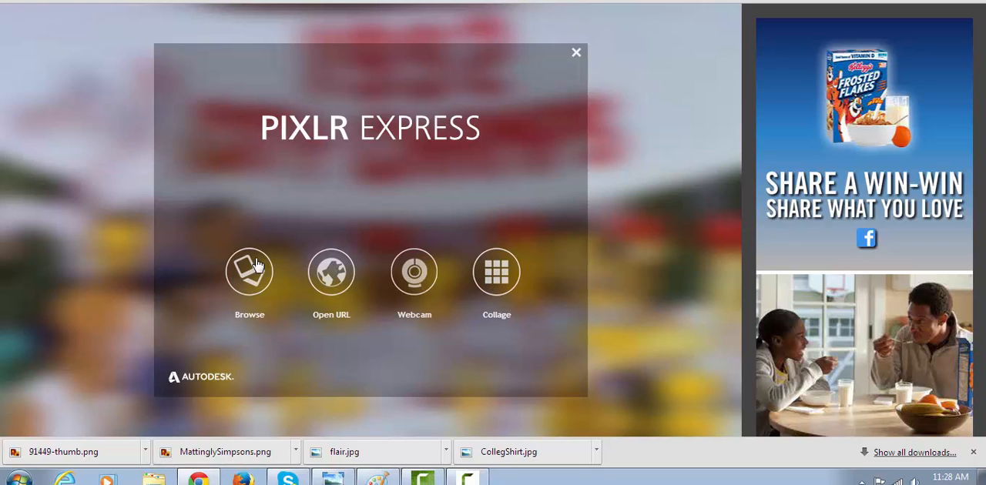
click(332, 279)
click(343, 198)
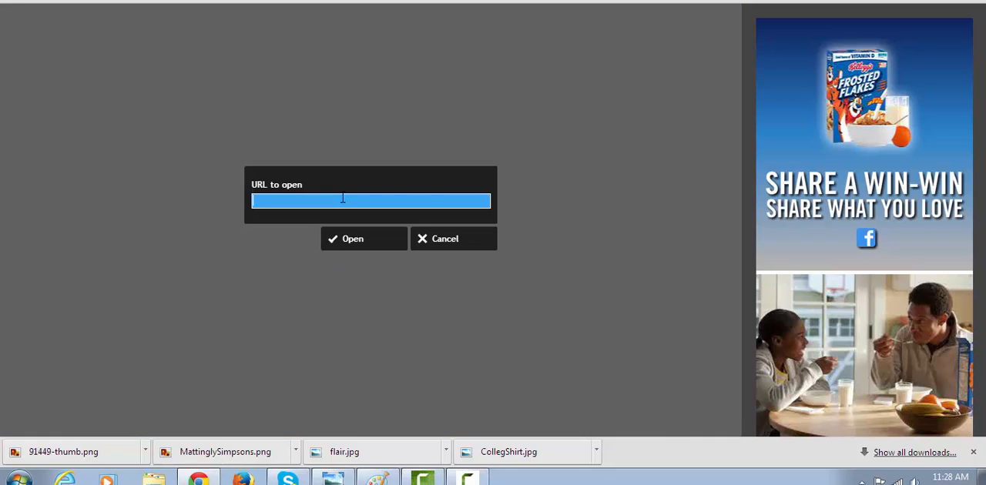
key(ctrl+v)
click(350, 239)
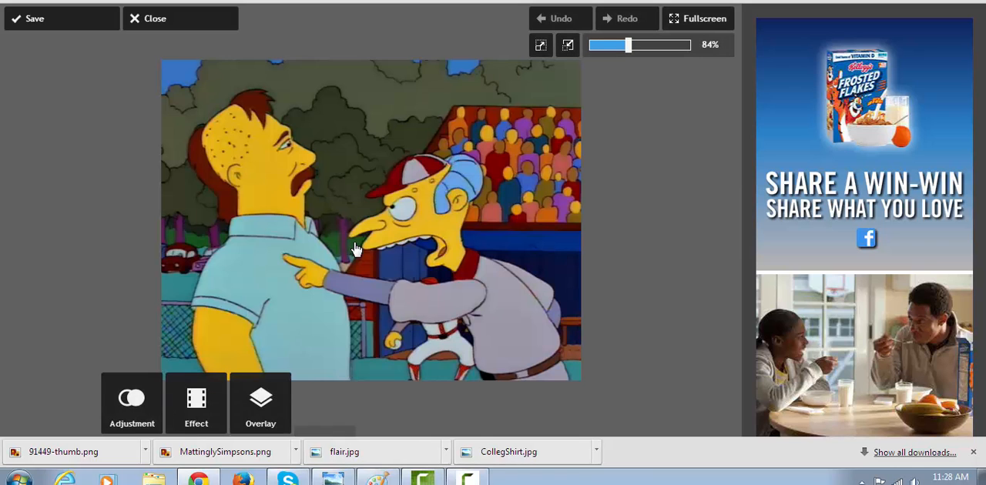
Resize the image to a width of 200 pixels with proportions kept
click(116, 412)
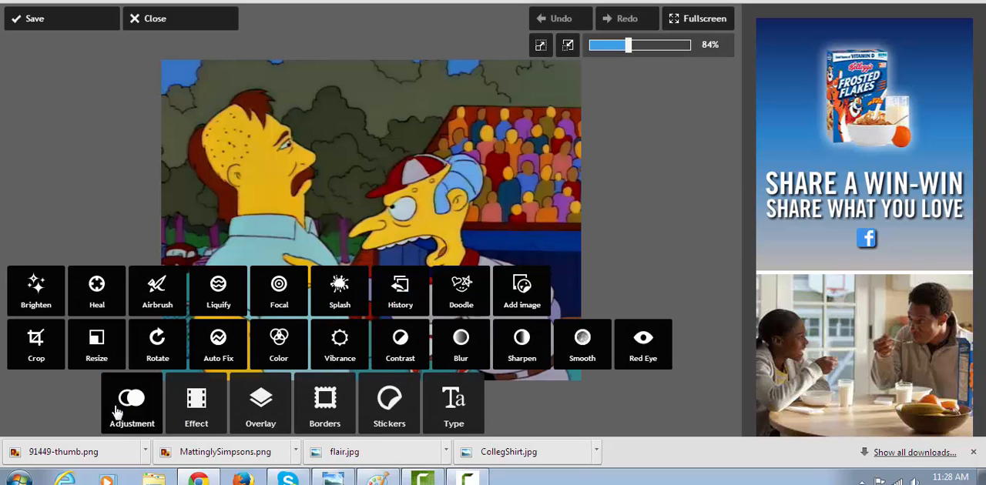
click(96, 344)
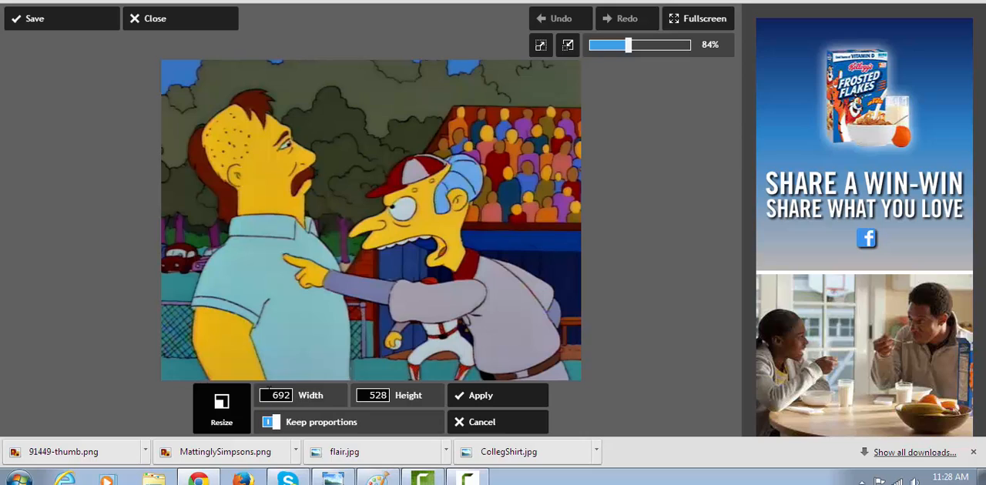
double_click(303, 397)
text(200)
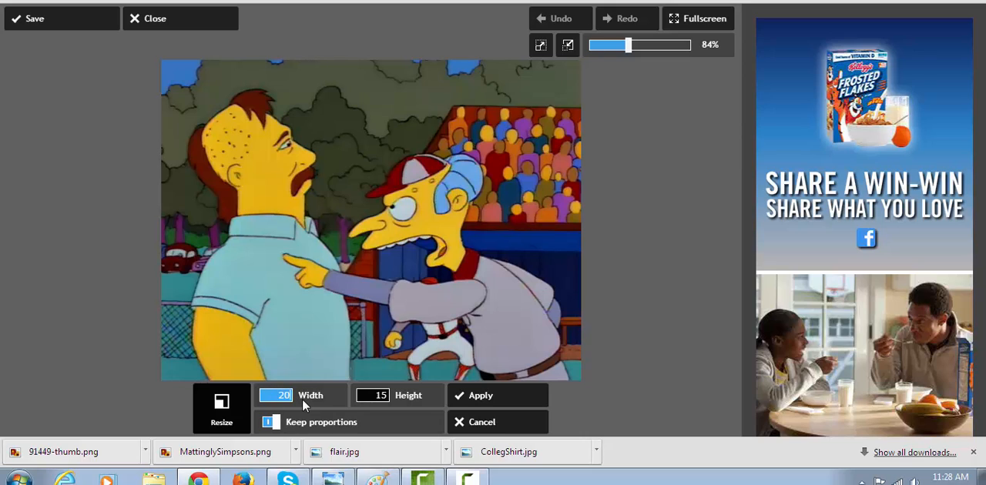
click(459, 396)
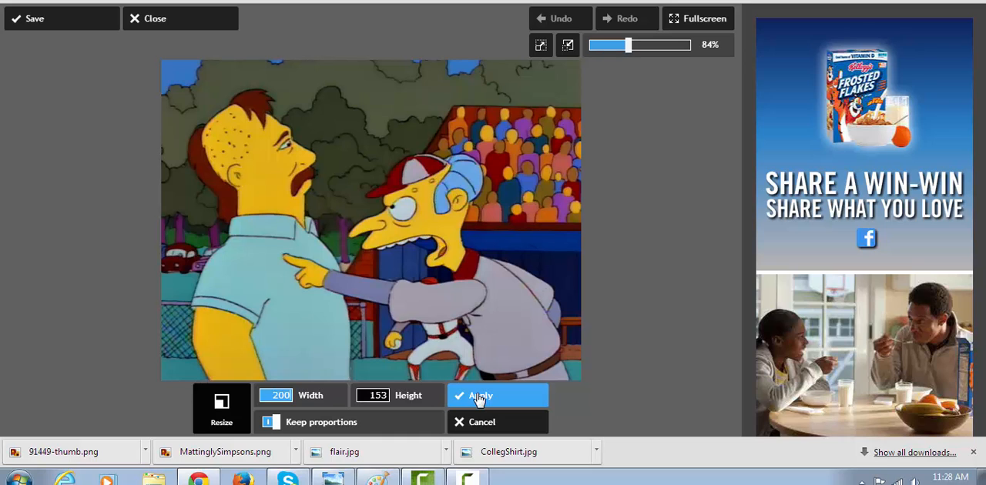
click(479, 397)
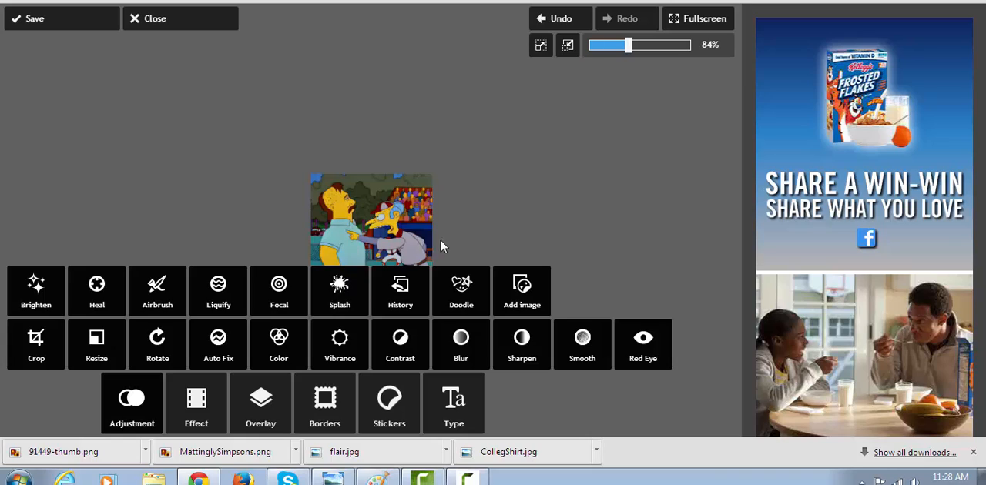
Save the resized image to the computer as a JPEG named MattinglySimpsons
click(51, 27)
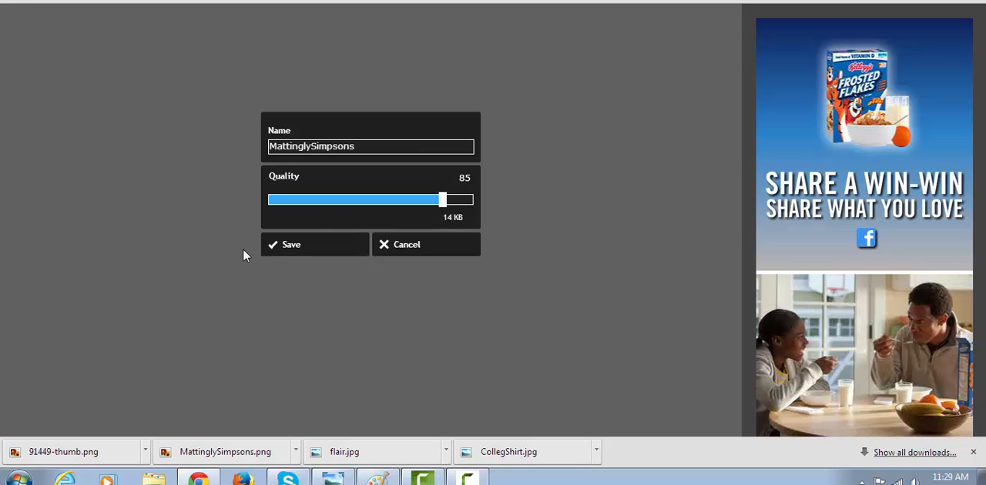
click(302, 247)
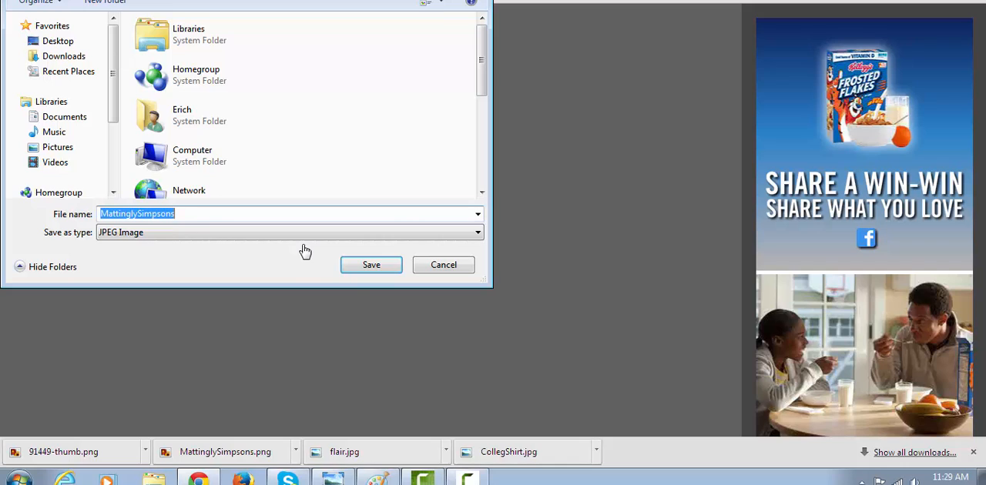
click(368, 266)
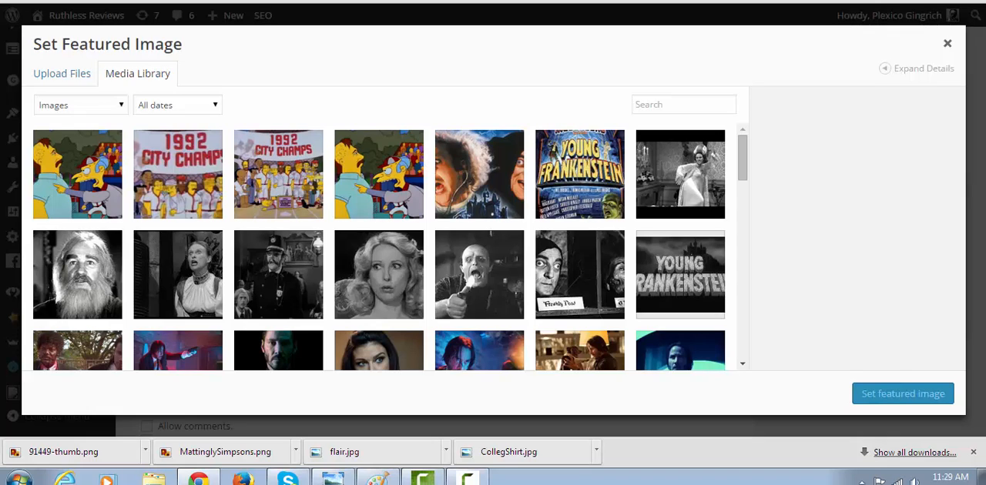
Switch to the WordPress post and upload MattinglySimpsons.jpg from the computer for its featured image
click(72, 76)
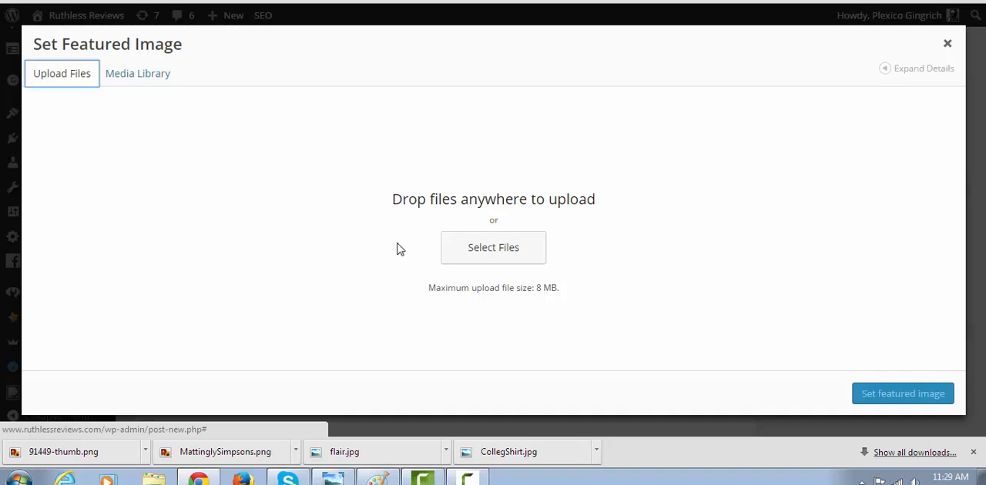
click(510, 245)
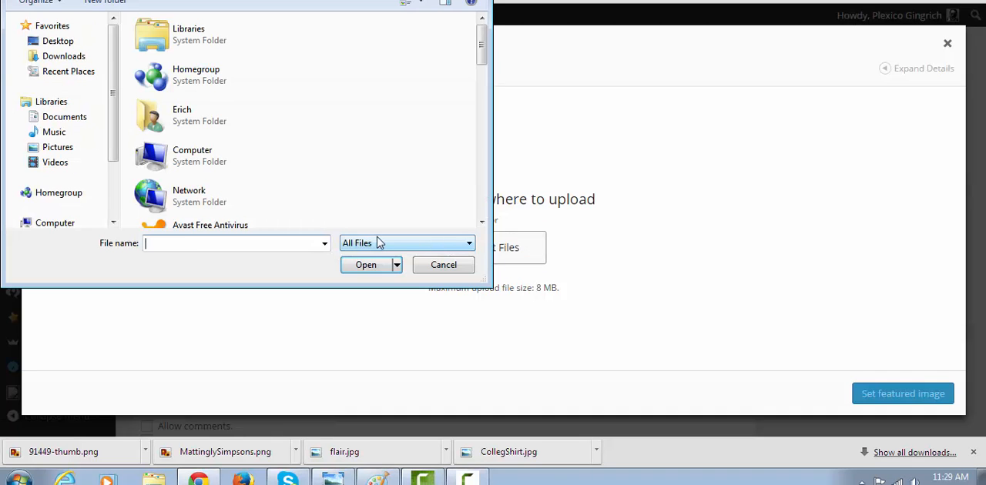
text(ma)
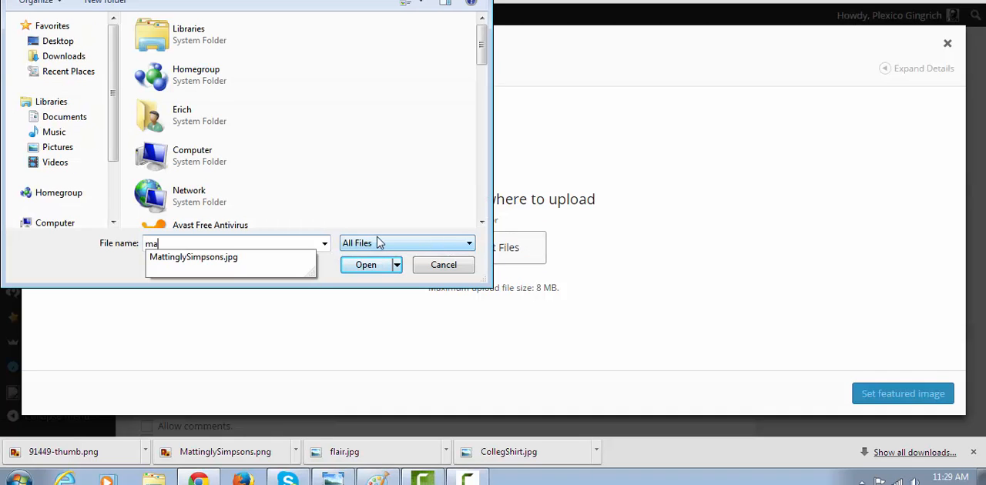
click(231, 258)
click(355, 269)
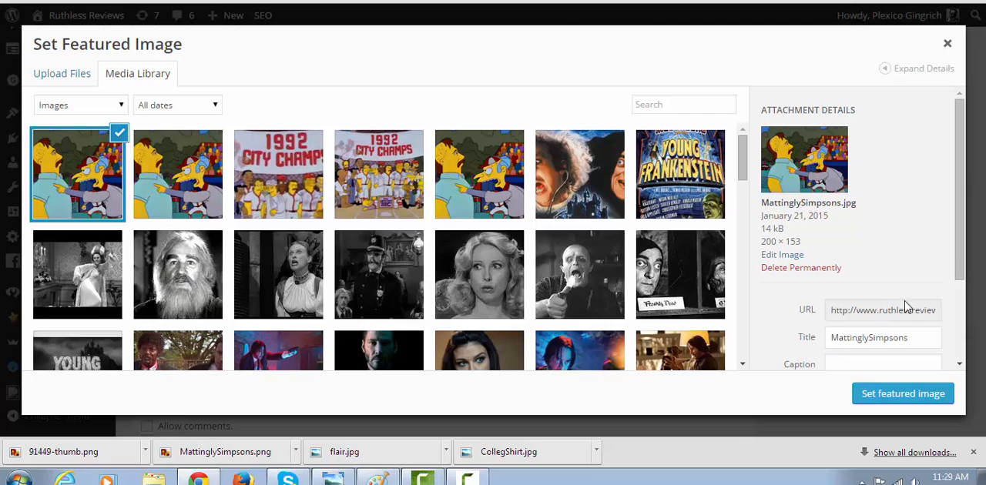
Give the uploaded image an alt text about Simpsons baseball and set it as the post's featured image
drag(961, 243, 946, 304)
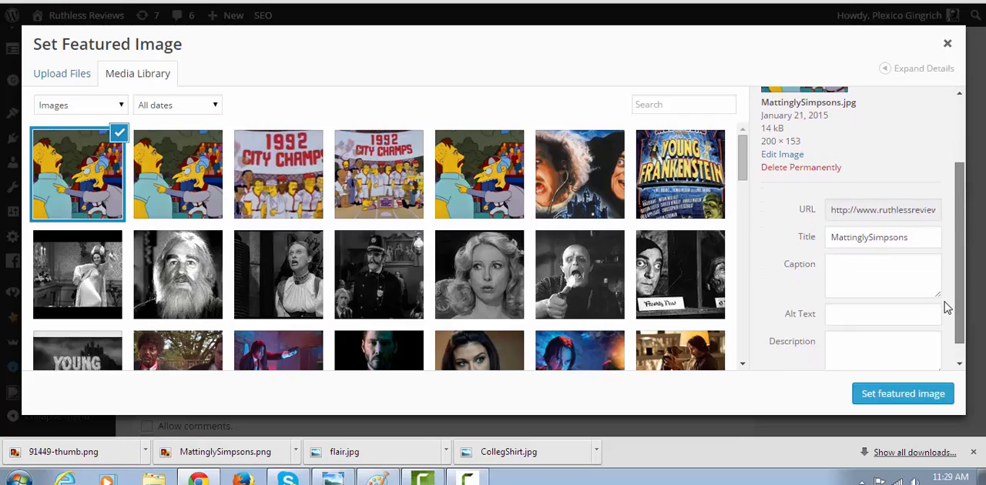
click(893, 316)
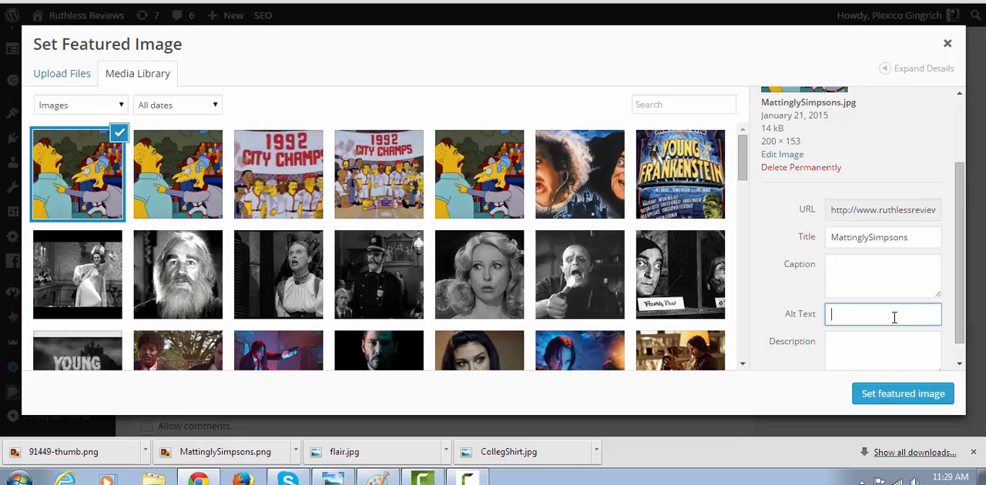
text(simpsons baseball)
click(904, 399)
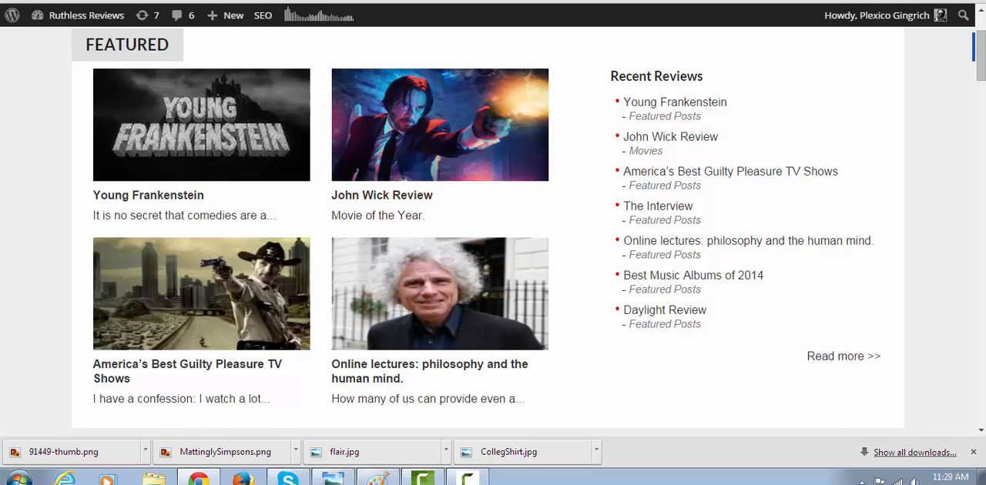
Examine how post images are shown in the featured section and post list on the Ruthless Reviews front page
scroll(918, 160, down, 10)
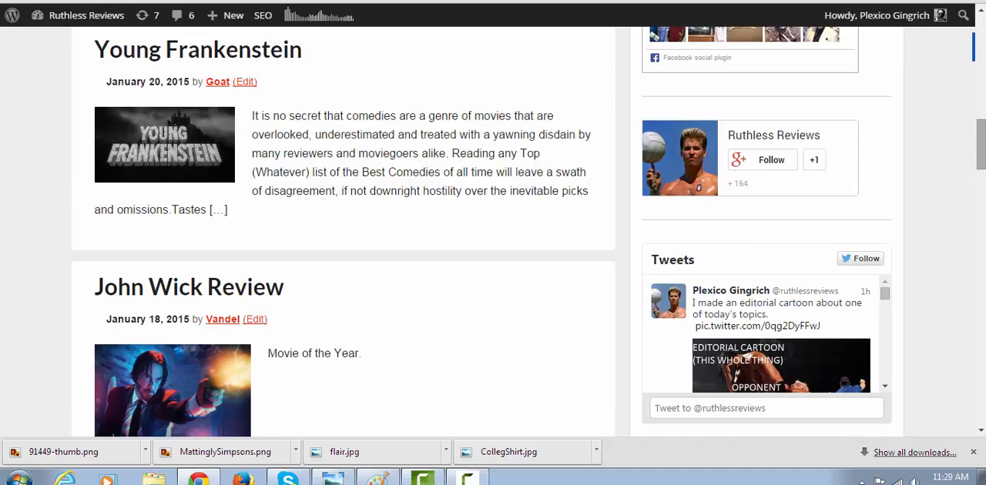
scroll(493, 231, up, 4)
scroll(520, 164, up, 3)
scroll(521, 164, down, 2)
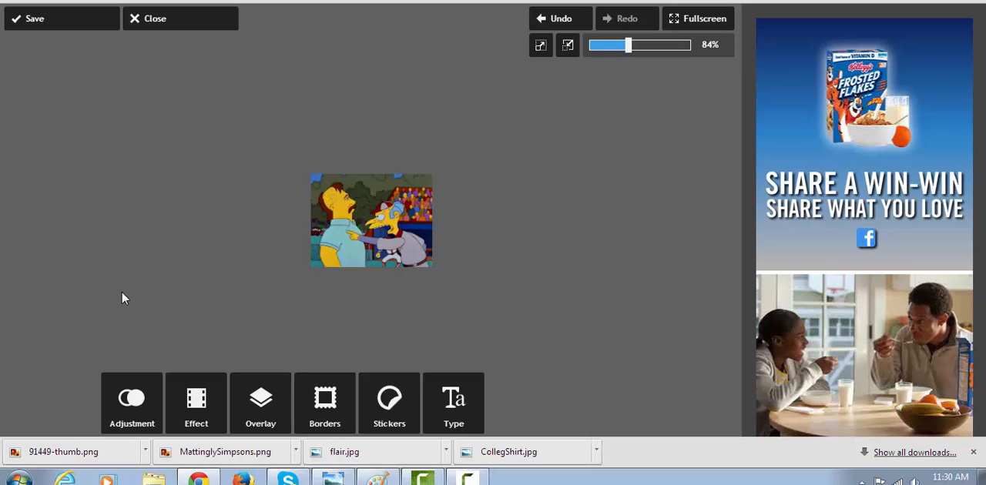
In Pixlr Express, undo the resize to 200 pixels and resize the image to a width of 750 pixels with proportions kept
click(558, 21)
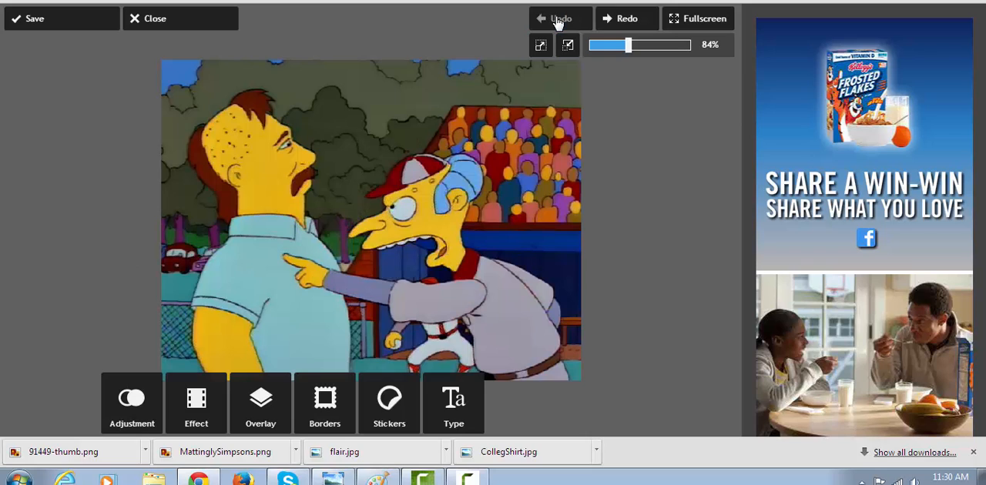
click(127, 408)
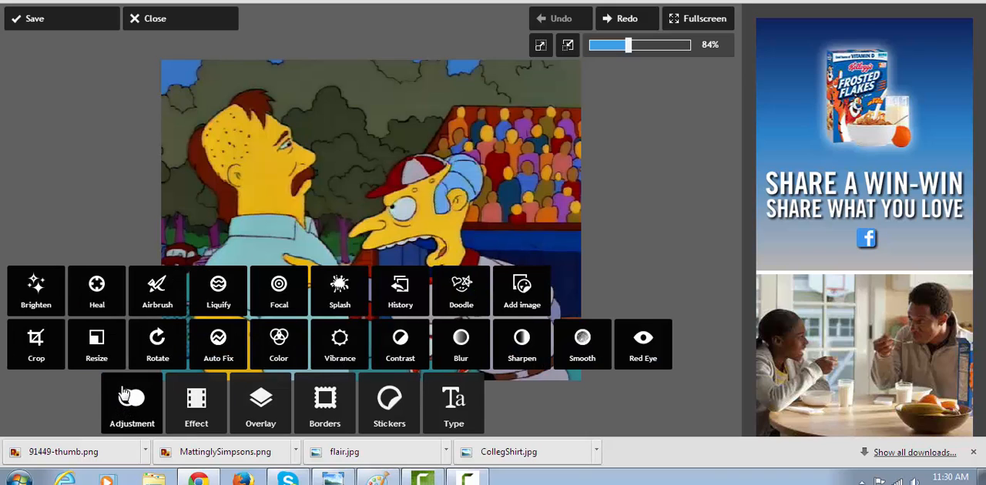
click(98, 346)
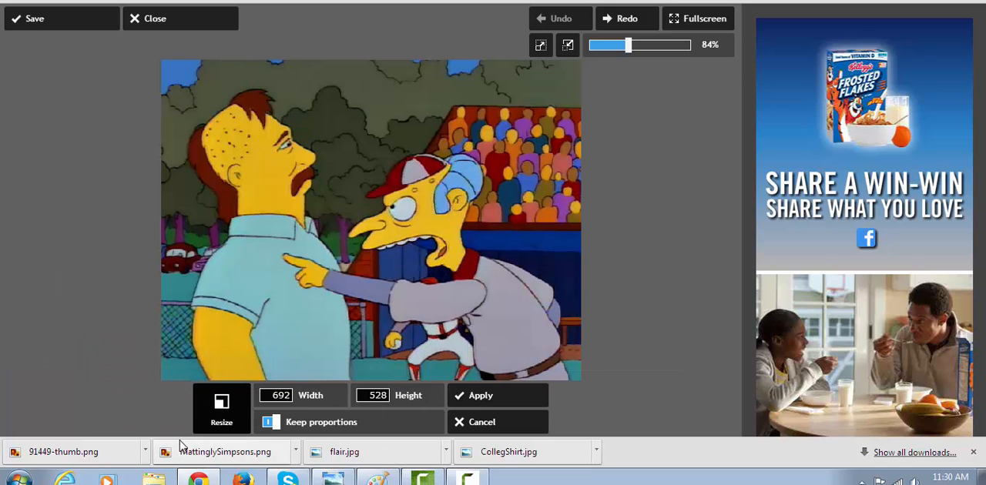
click(273, 390)
key(Delete)
text(5)
double_click(273, 393)
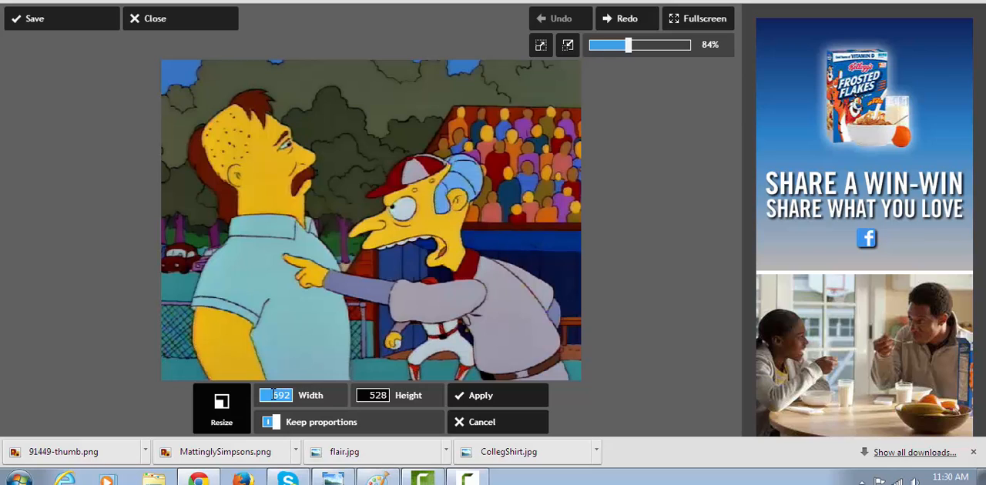
drag(273, 396, 301, 397)
text(74)
text(0)
click(462, 398)
mouse_move(462, 402)
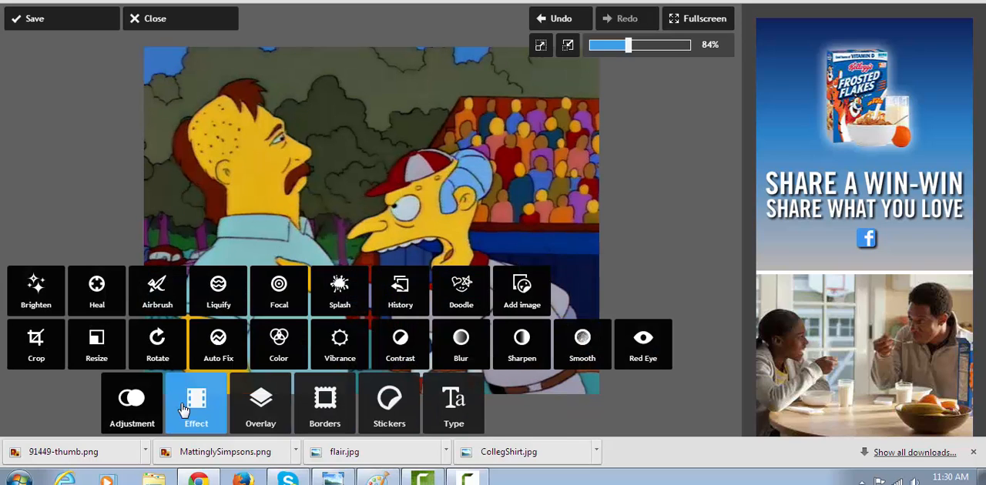
Crop the image to 750 × 360 pixels, framing both characters' faces and the pointing hand
click(33, 356)
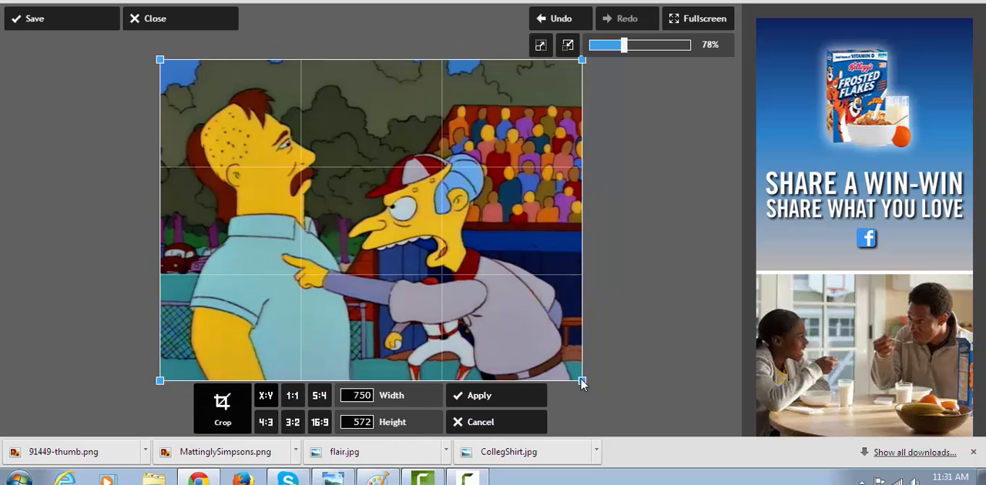
drag(581, 384, 606, 351)
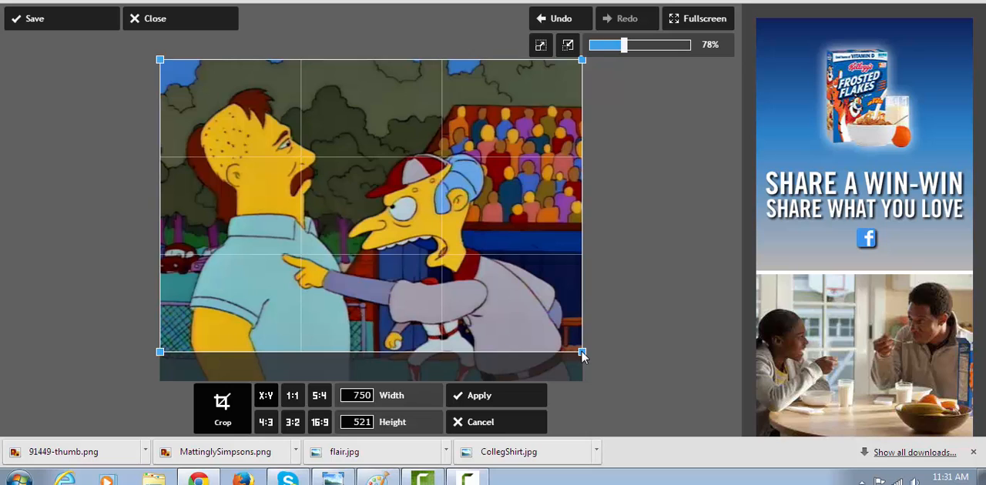
drag(583, 355, 610, 261)
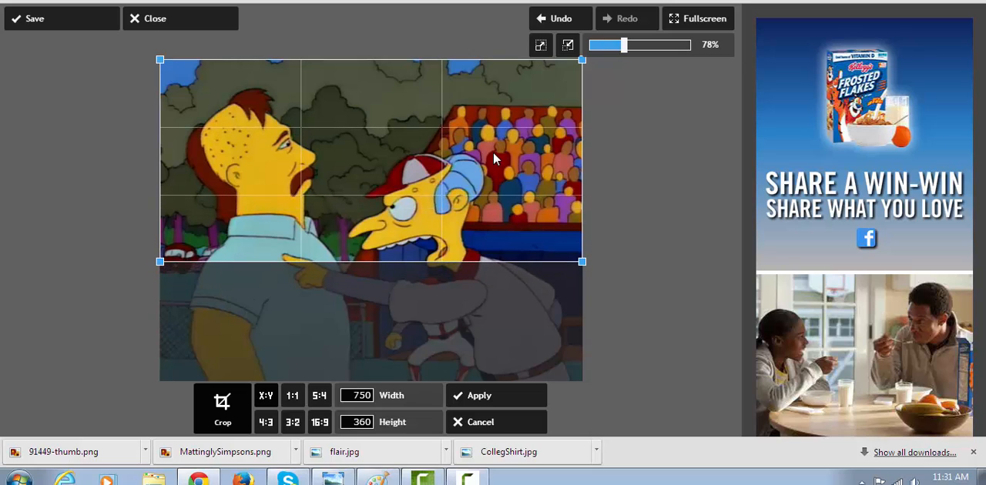
drag(394, 137, 389, 187)
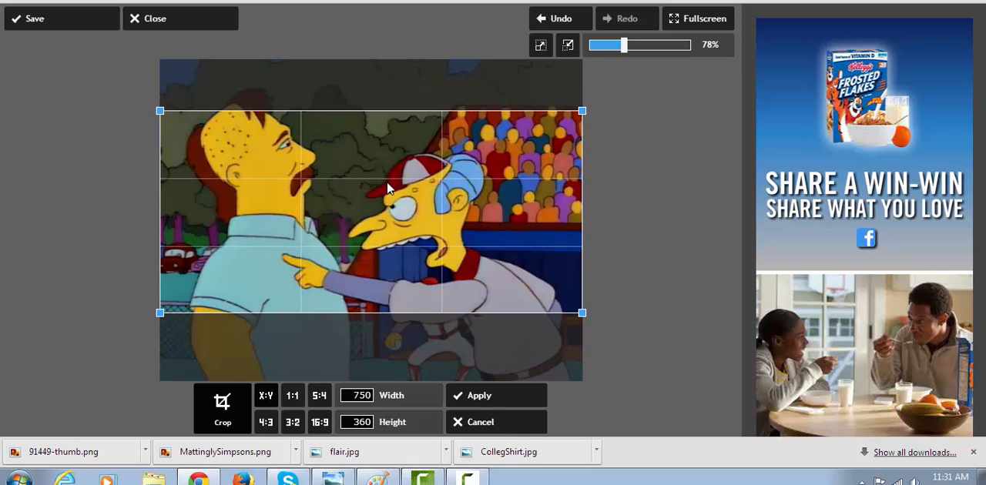
click(477, 396)
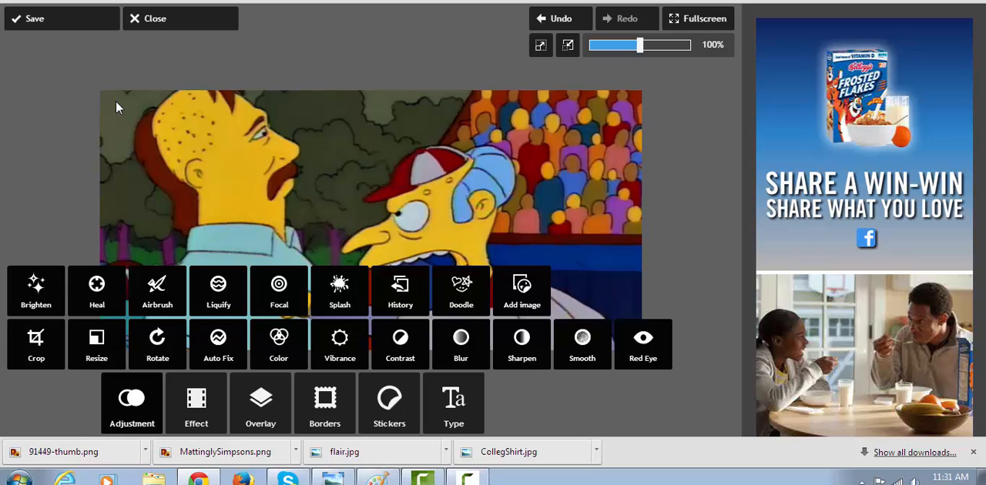
Save the cropped image to the computer as a JPEG named MattinglySimpsons2222
click(74, 20)
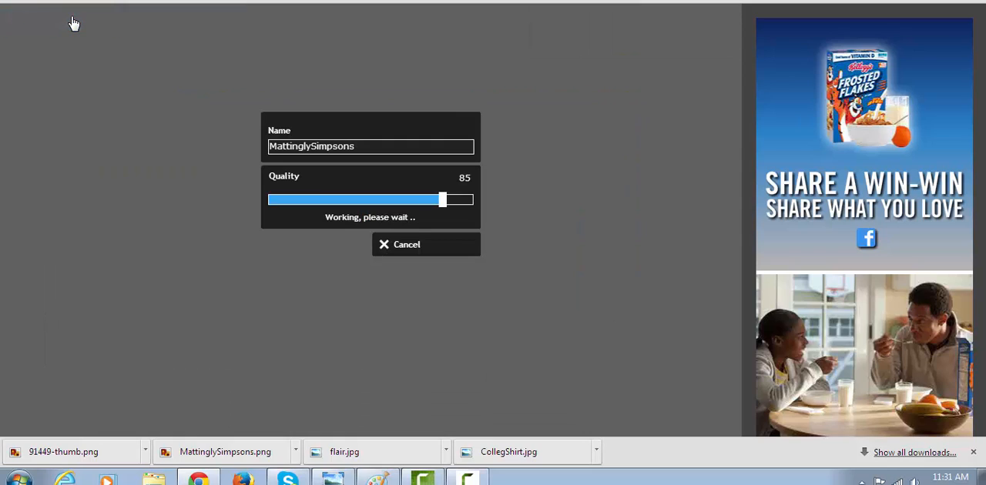
double_click(382, 146)
text(2222)
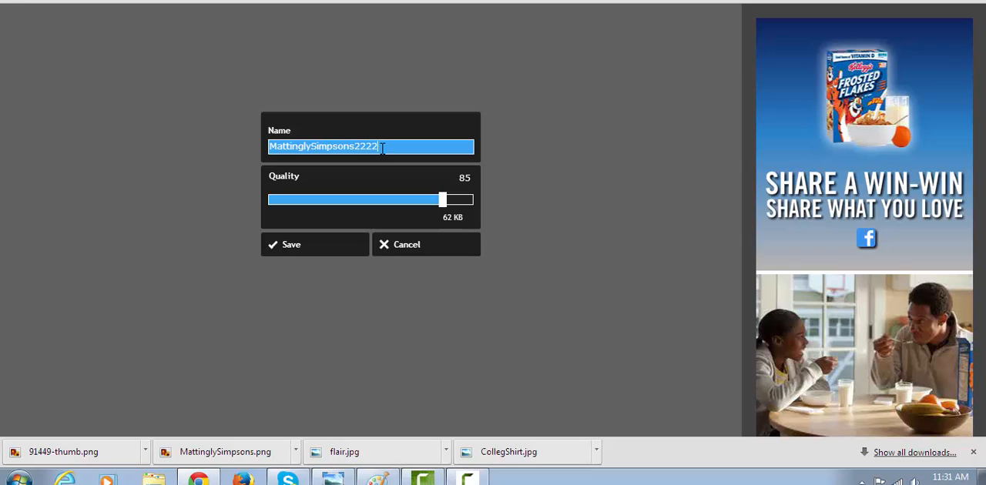
click(323, 258)
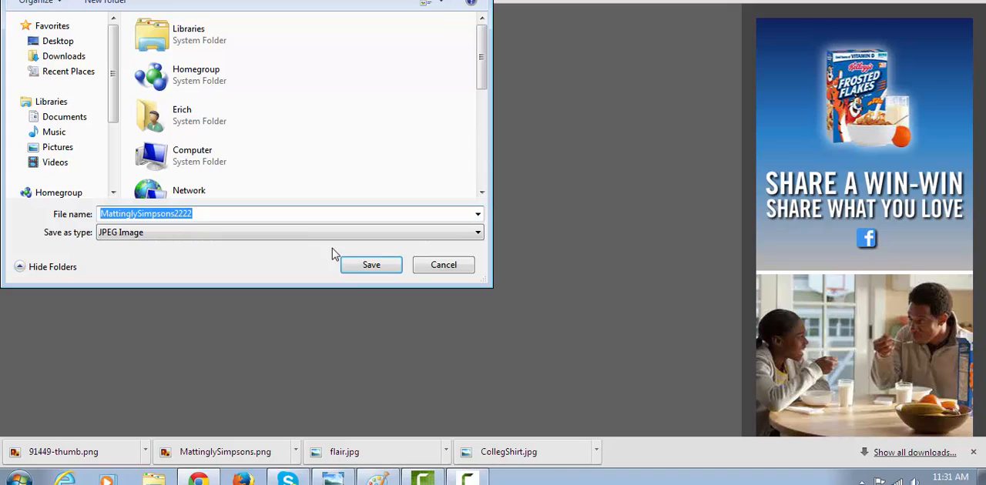
click(356, 264)
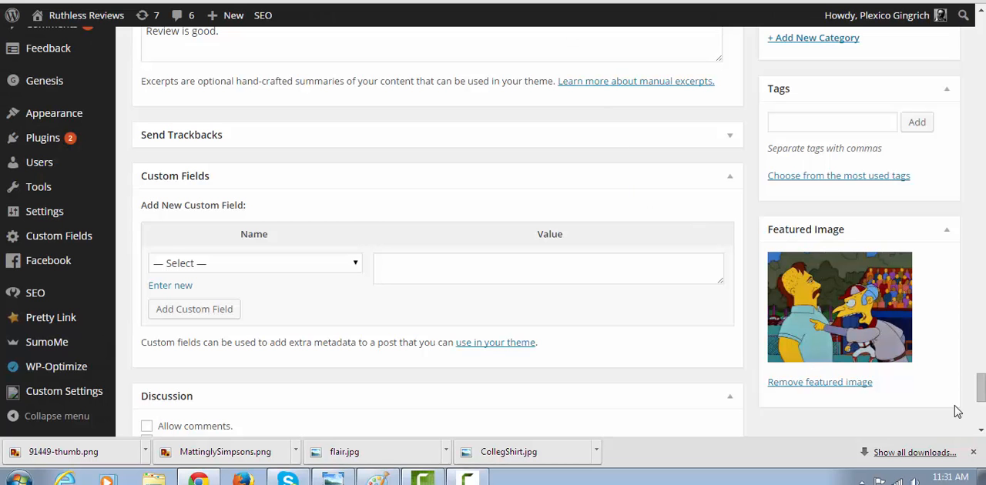
Switch to the WordPress post and upload MattinglySimpsons2222.jpg from the computer for its Slider Image field
drag(981, 390, 981, 279)
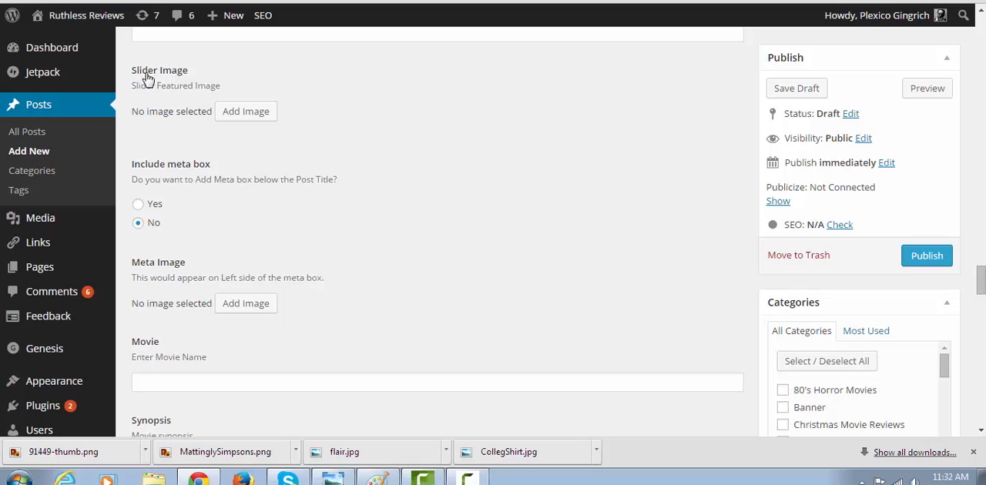
click(251, 115)
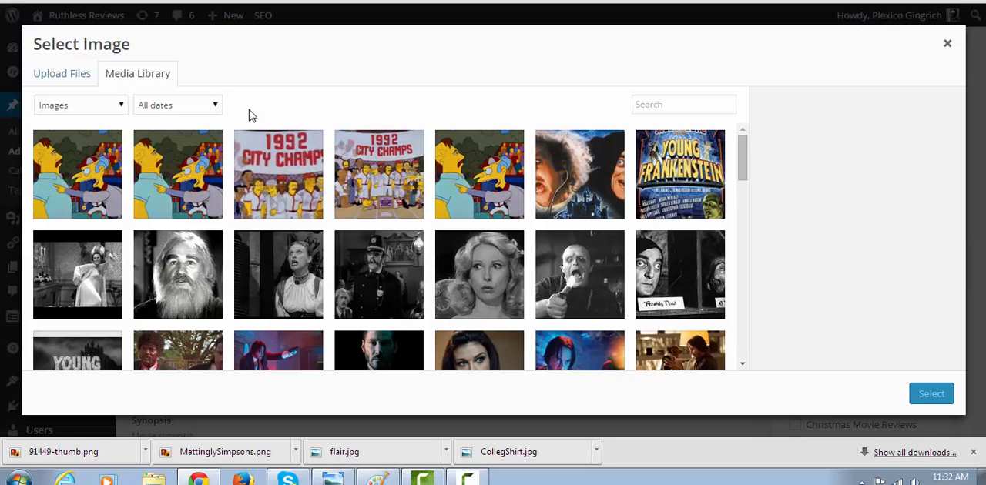
click(64, 73)
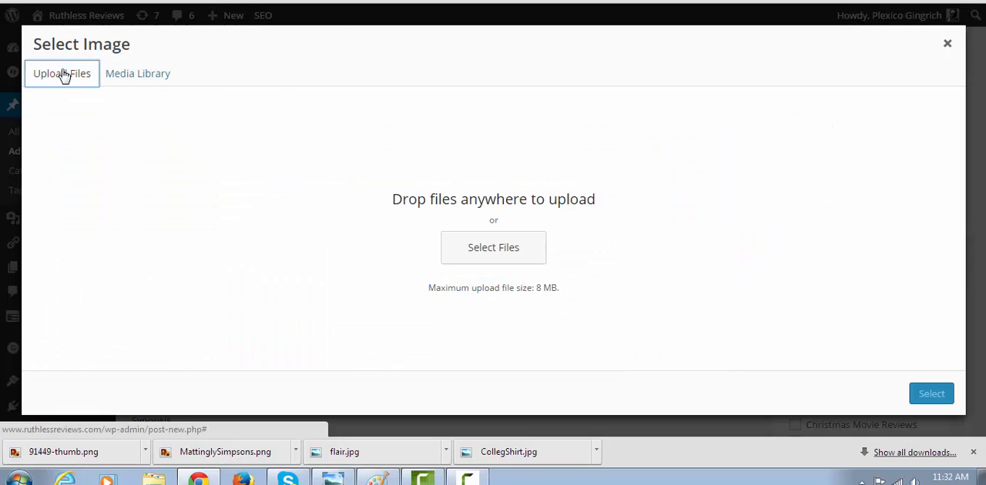
click(482, 245)
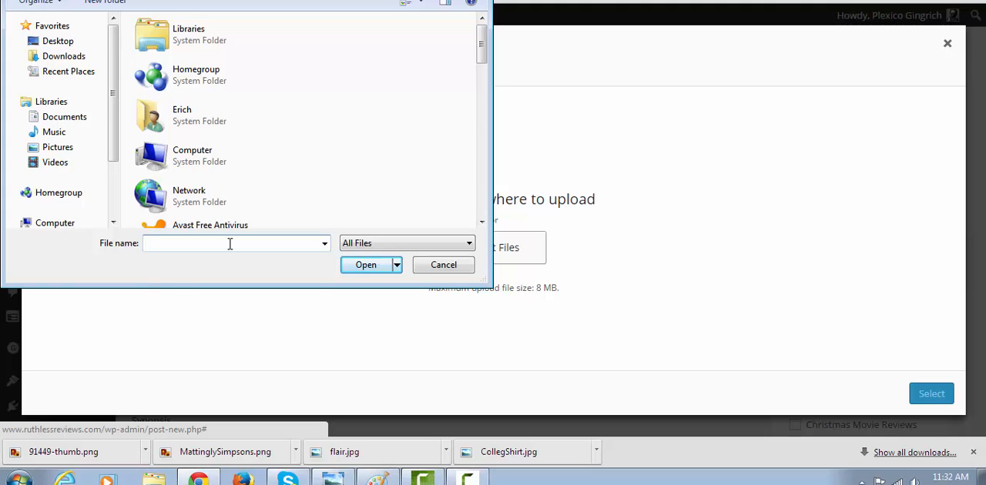
text(ma)
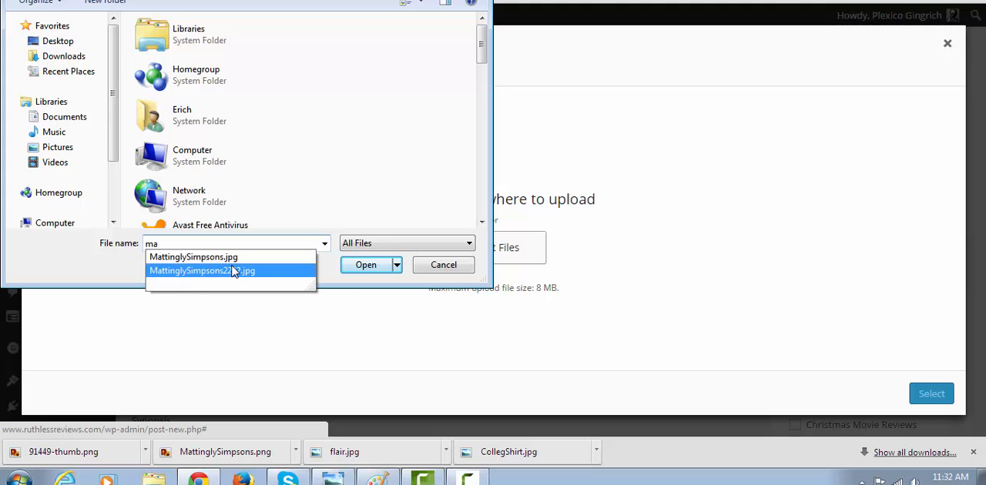
click(232, 271)
click(368, 269)
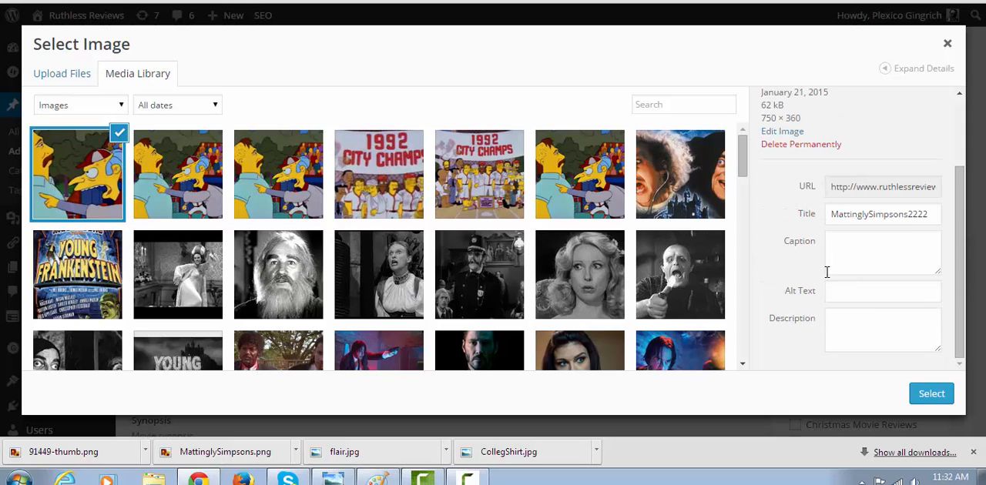
Set the uploaded slider image's alt text to "baseball sports simpsons episodes"
click(831, 291)
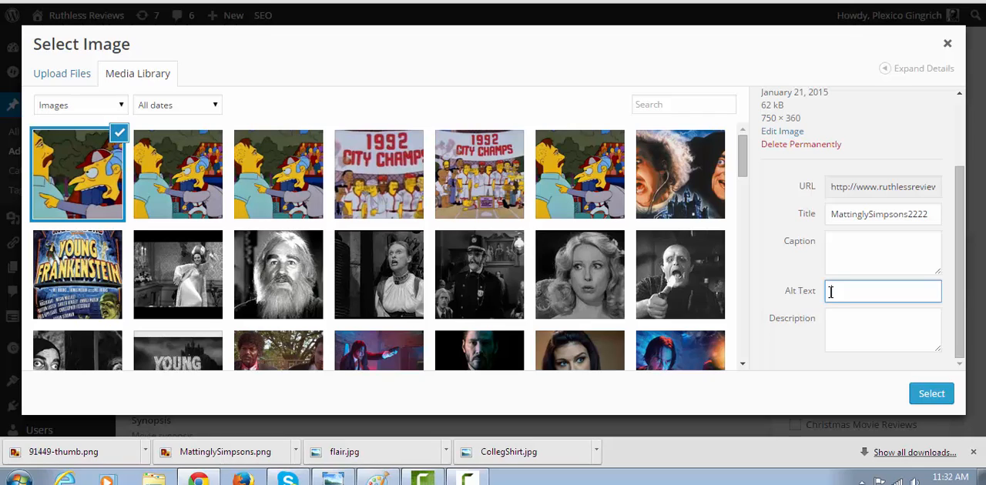
text(Baseball sports simpsonso)
key(BackSpace)
text(epis)
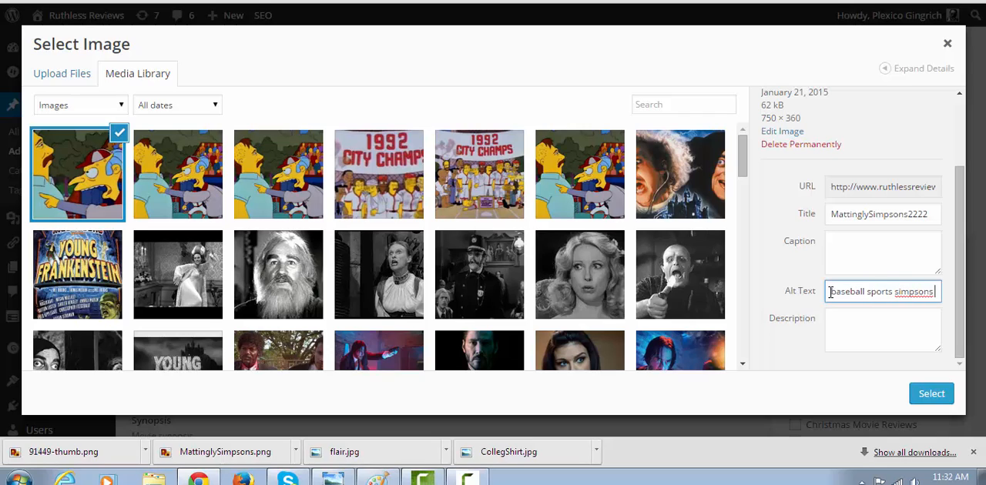
text(odes)
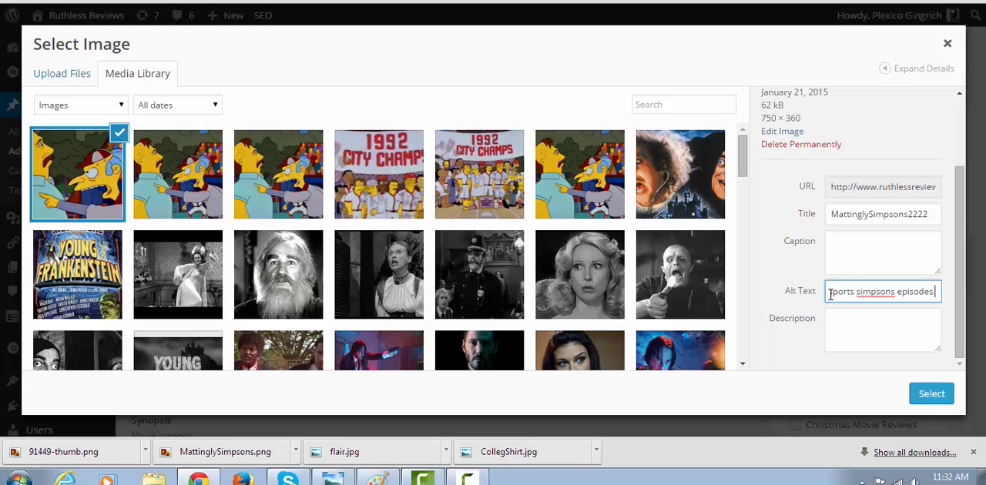
Assign the selected image as the post's slider image and include the meta box below the post title
click(934, 393)
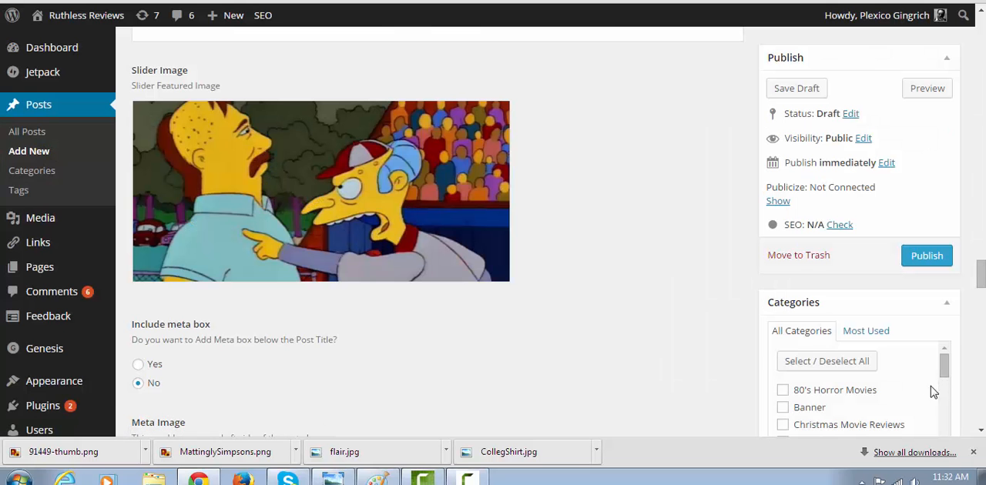
mouse_move(982, 277)
mouse_down()
mouse_move(981, 301)
mouse_move(981, 290)
mouse_up()
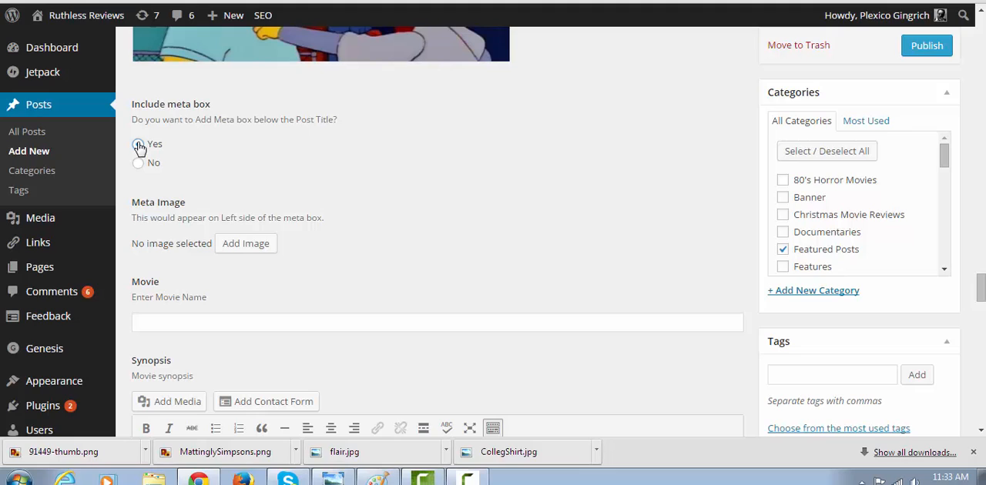
click(139, 145)
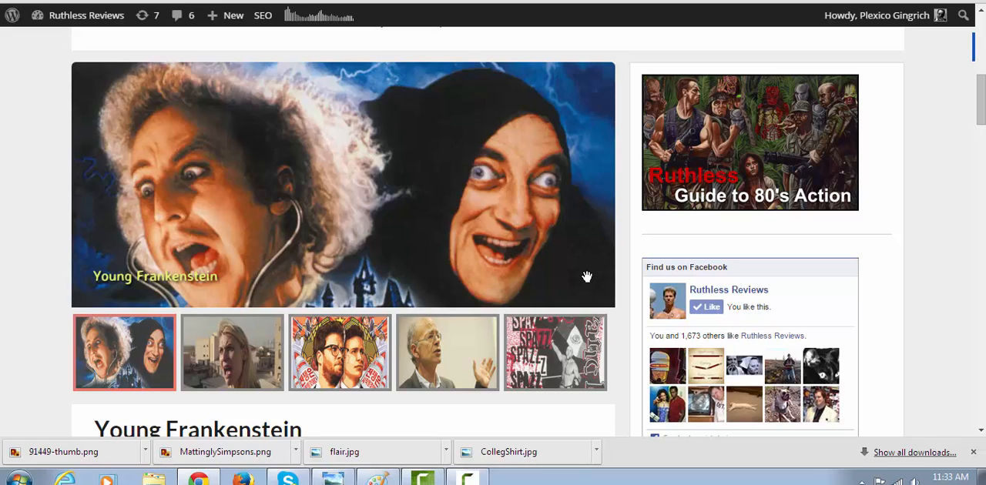
Examine the meta box on the published Young Frankenstein post and the matching meta box fields in the post editor
click(394, 146)
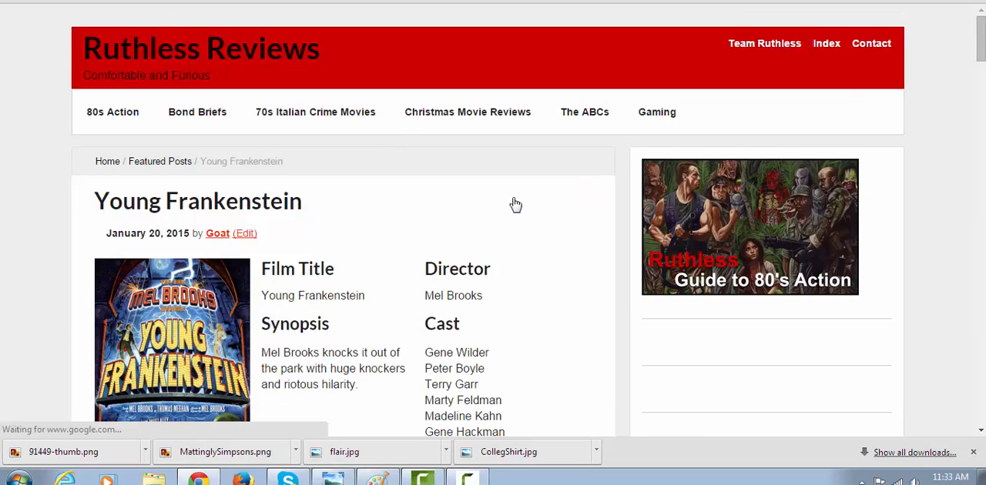
scroll(981, 61, down, 2)
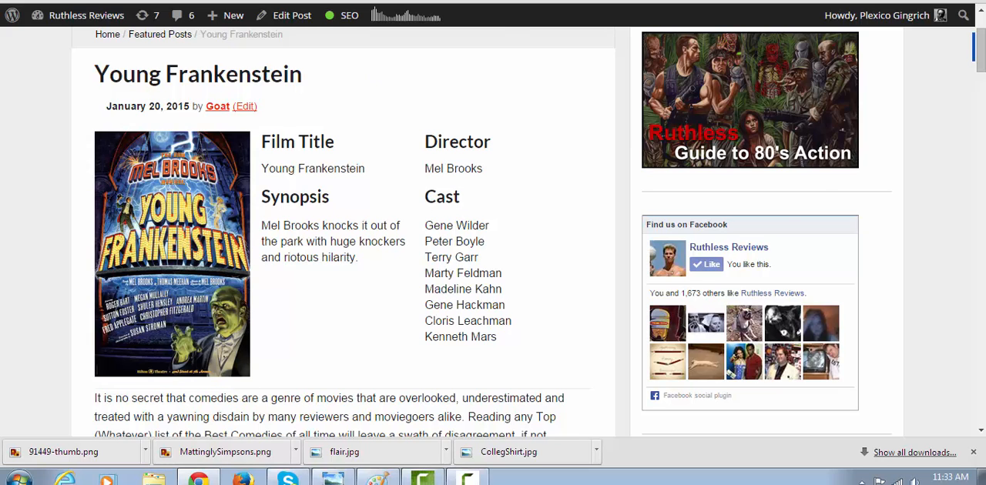
click(432, 1)
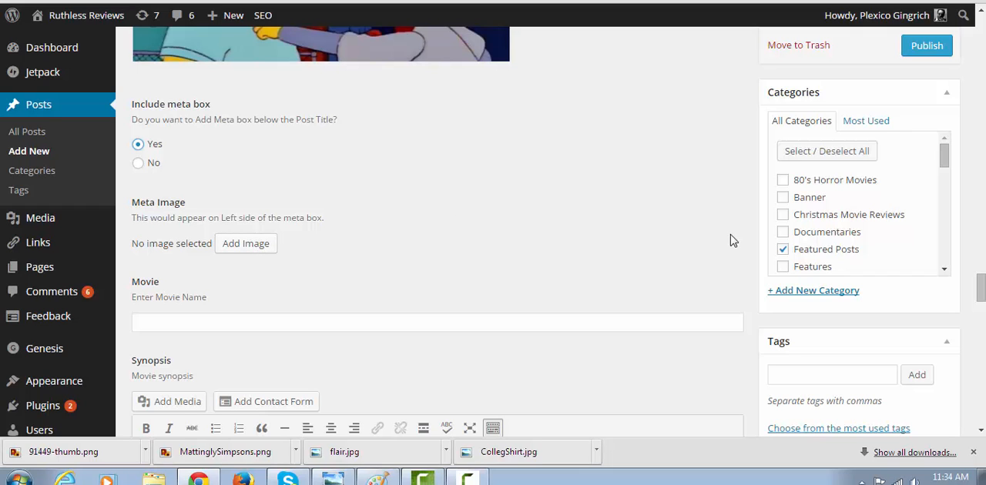
drag(981, 288, 981, 300)
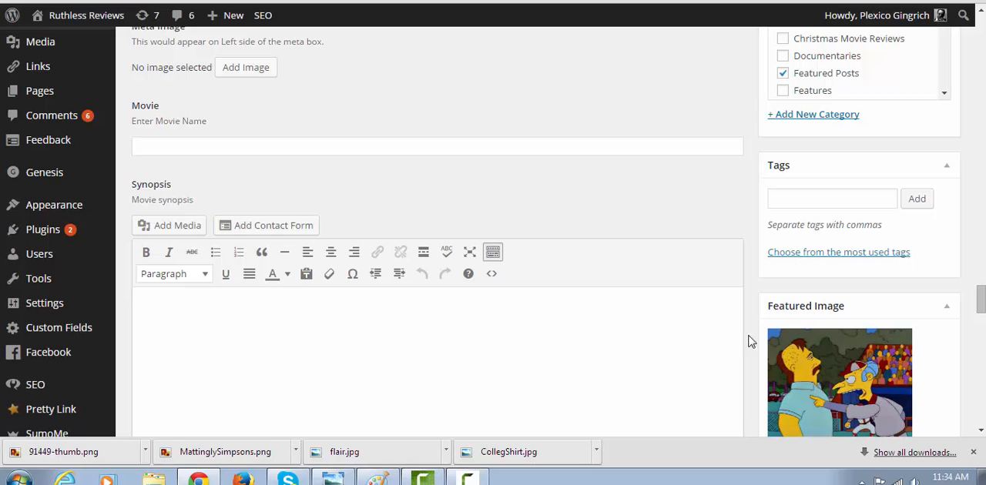
drag(980, 298, 976, 6)
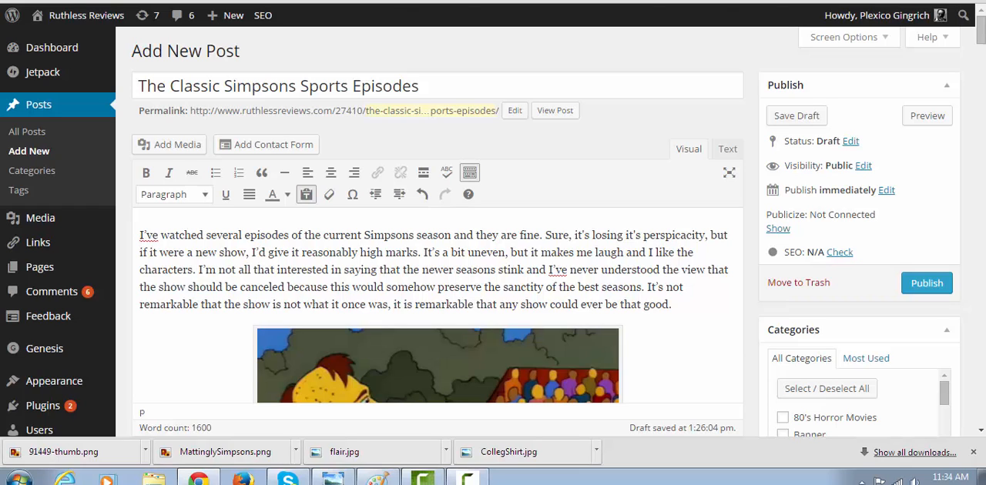
Switch to the Google Images results and search for "simpsons baseball"
key(ctrl+Tab)
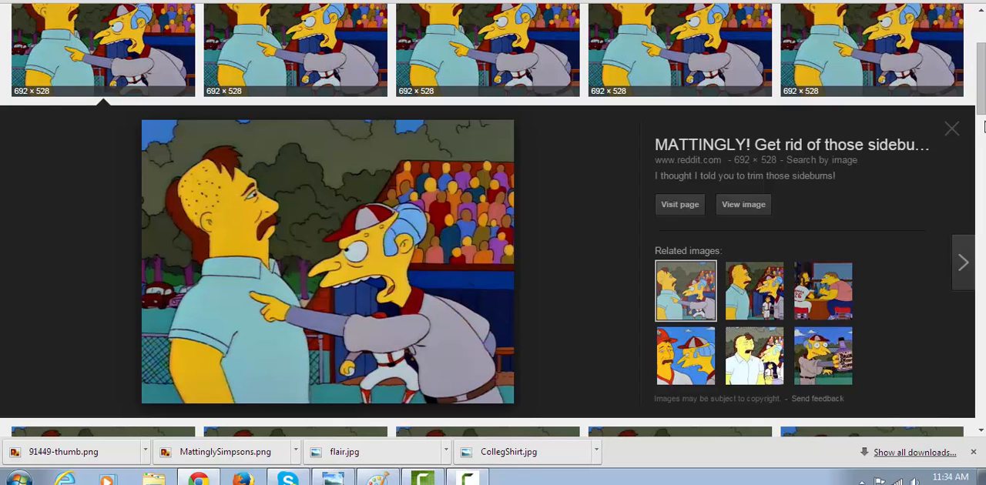
scroll(983, 127, up, 2)
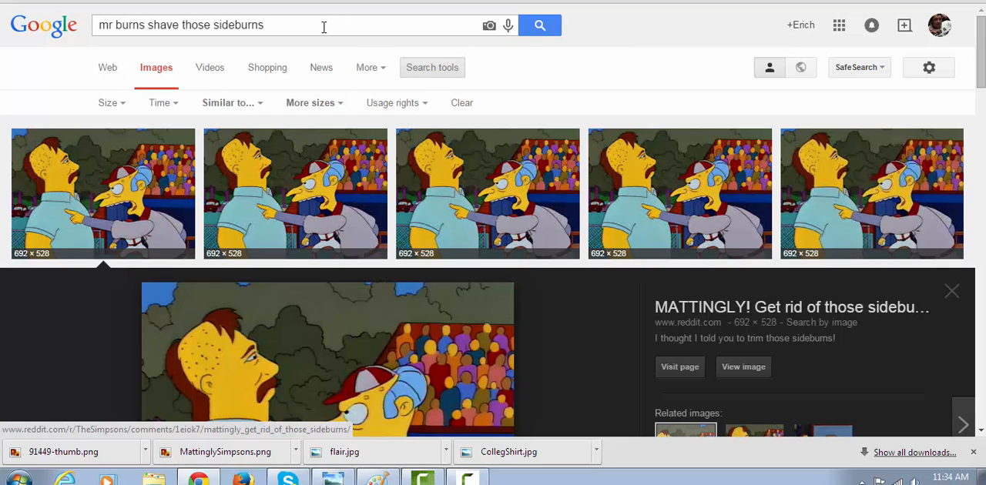
triple_click(323, 25)
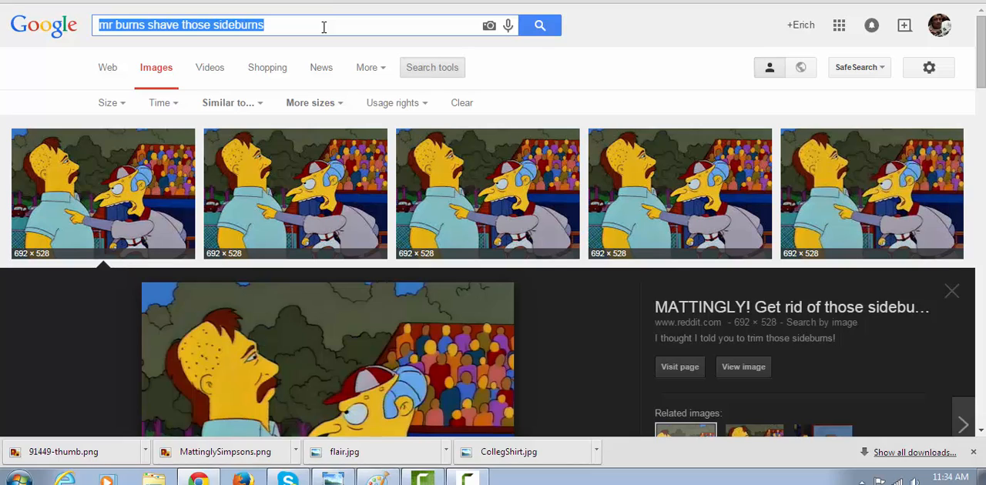
triple_click(324, 27)
text(simps)
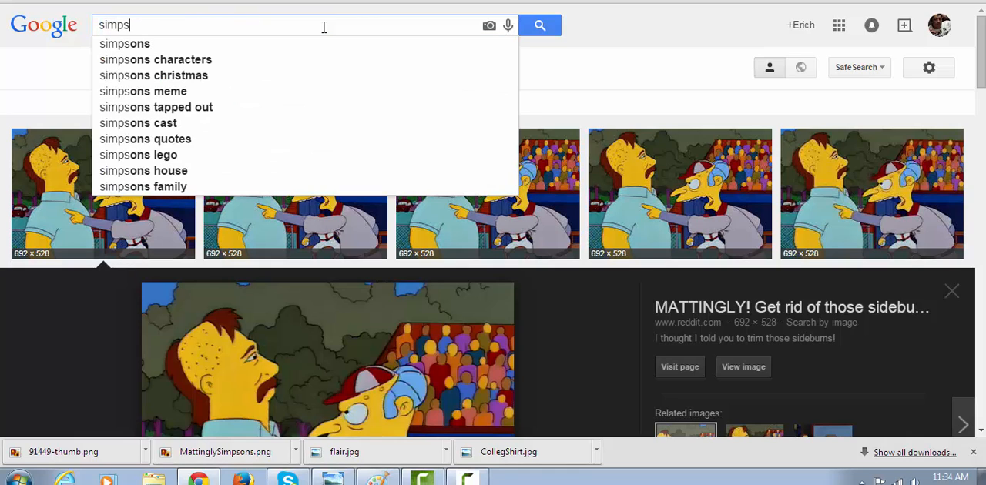
text(ons baseball)
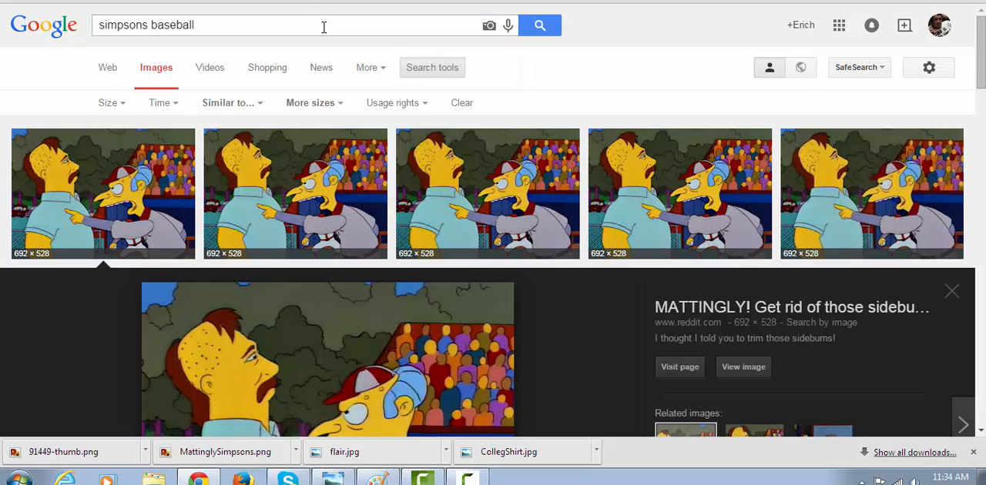
key(Return)
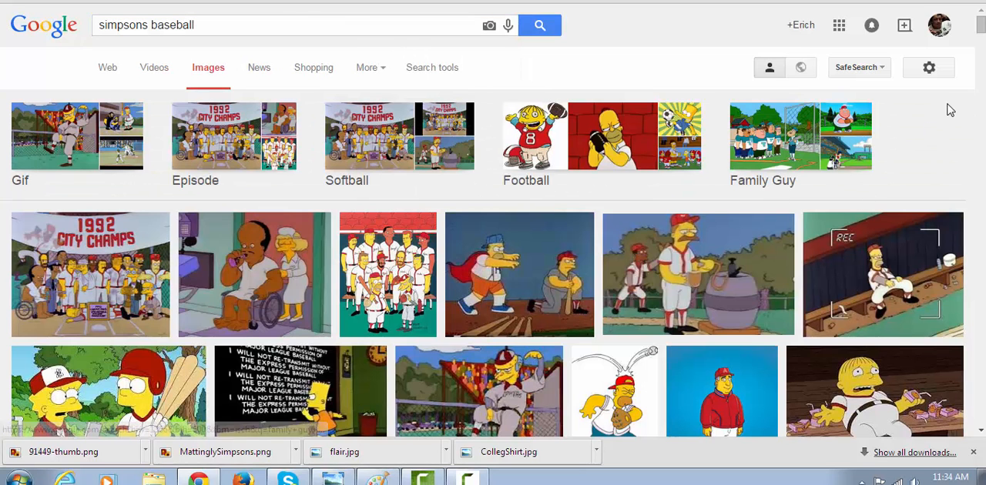
Find the picture of Mr. Burns holding the Brain & Nerve Tonic and open it at full size
drag(981, 24, 981, 34)
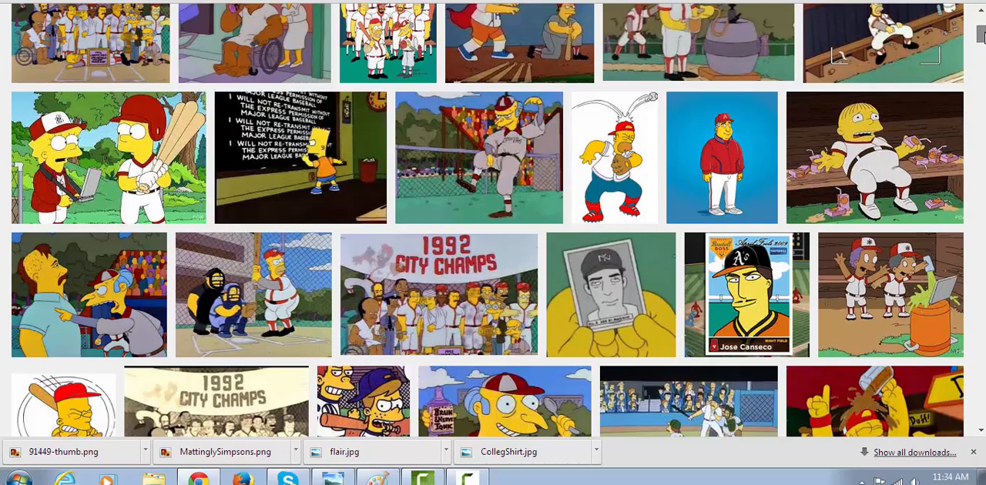
drag(981, 34, 981, 44)
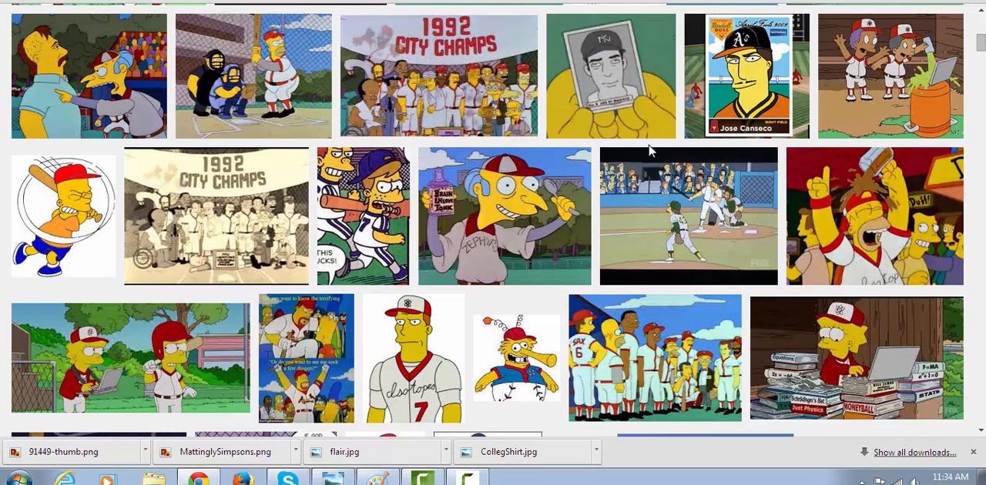
click(483, 245)
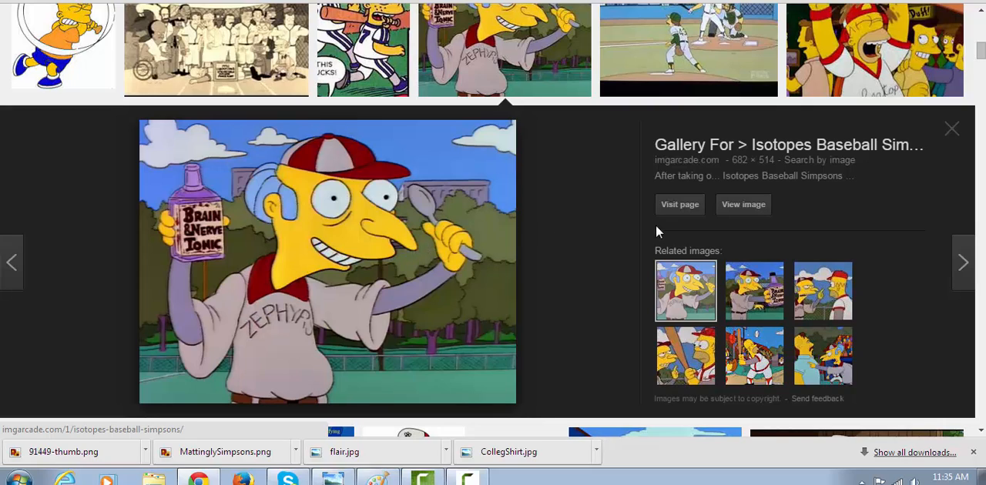
click(739, 204)
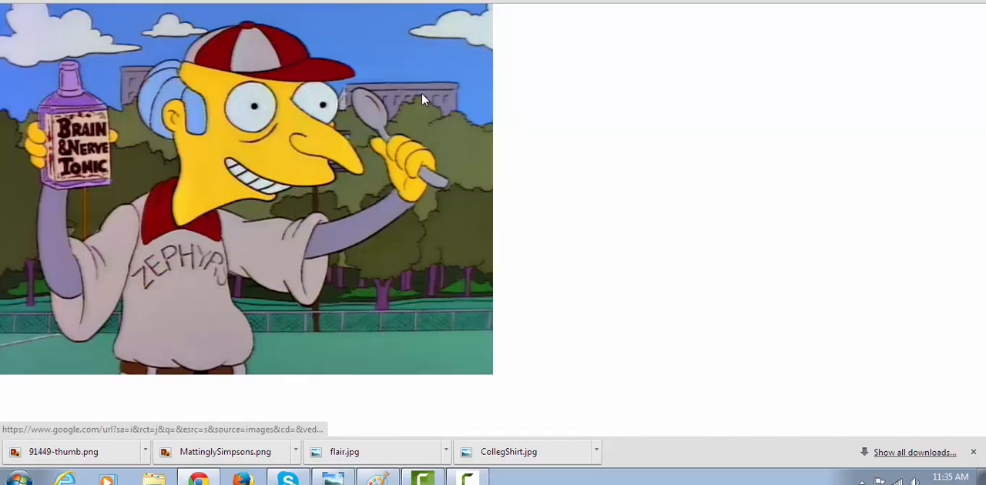
Save the Mr. Burns picture to the computer as a PNG named simpsonsOLD
right_click(371, 87)
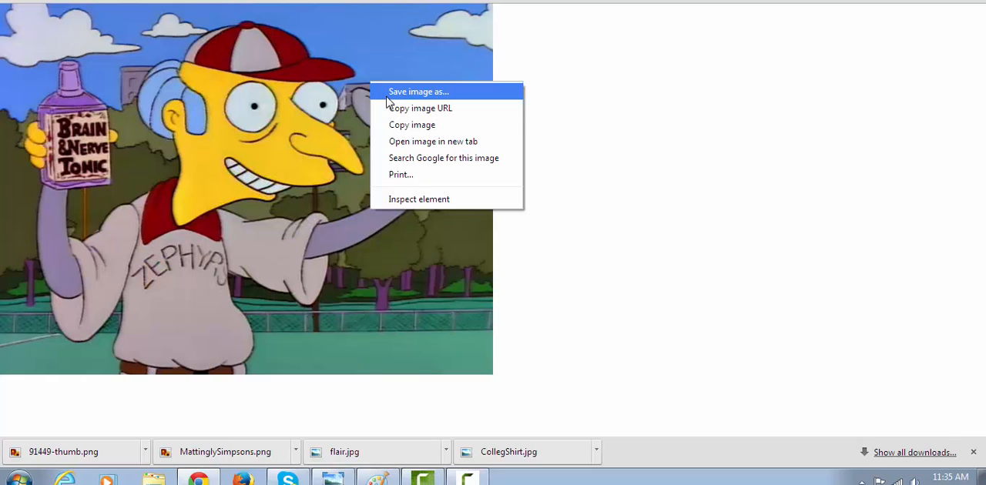
click(416, 92)
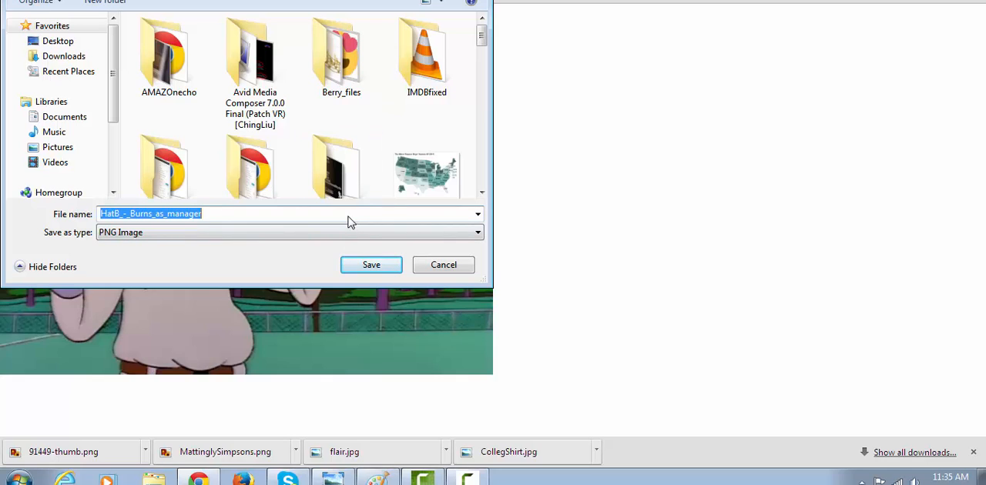
text(simpsons)
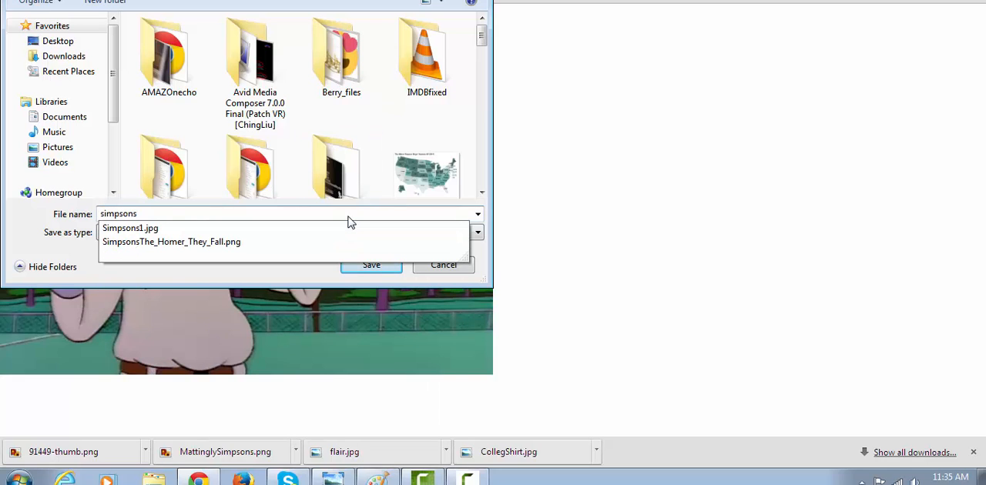
text(OLD)
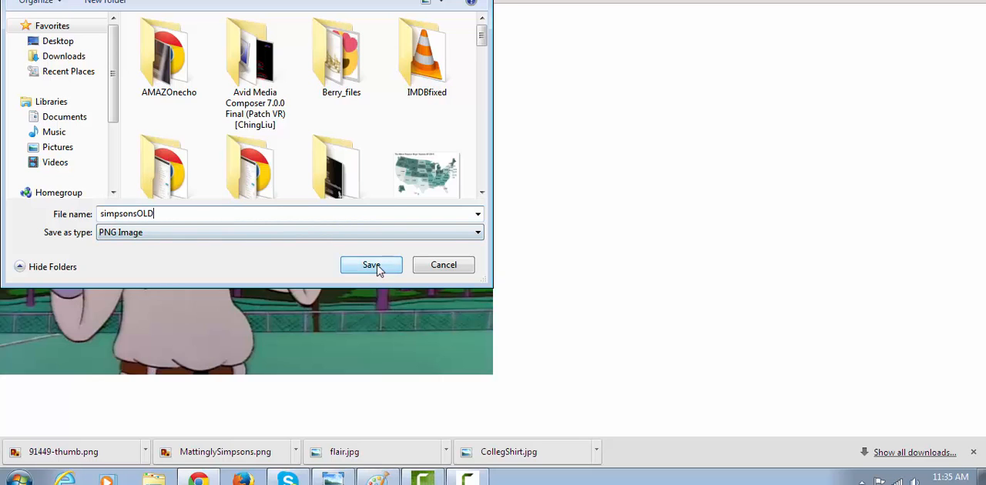
click(372, 265)
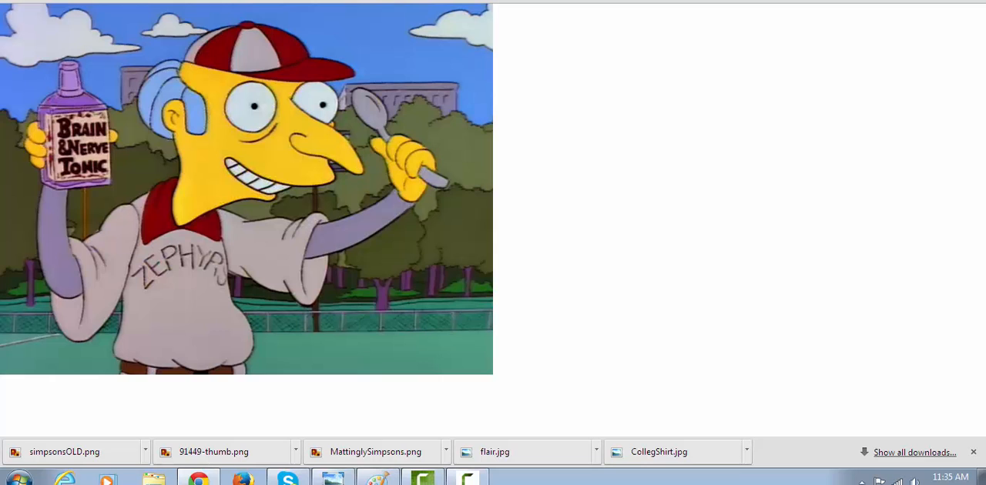
Return to the WordPress post and upload simpsonsOLD.png into the body after the paragraph ending "Homer Simpson Syndrome"
key(ctrl+Tab)
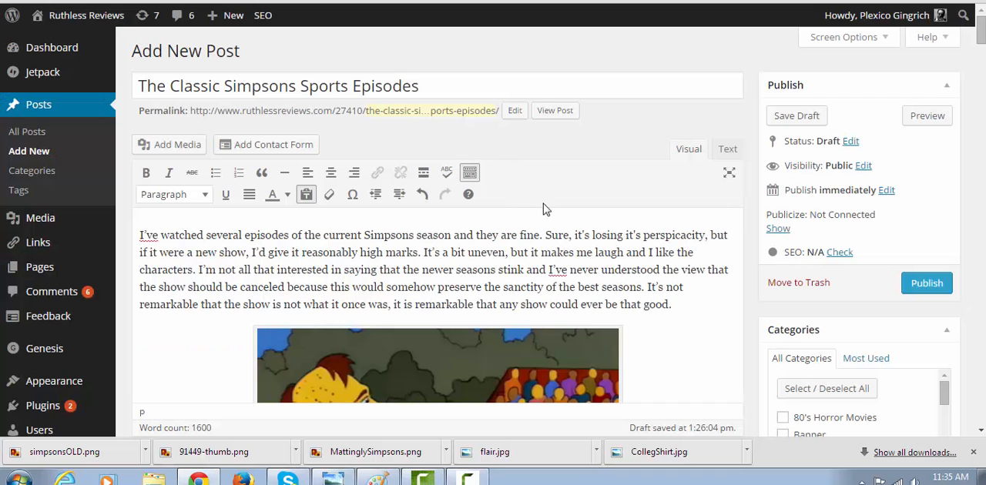
scroll(713, 250, down, 10)
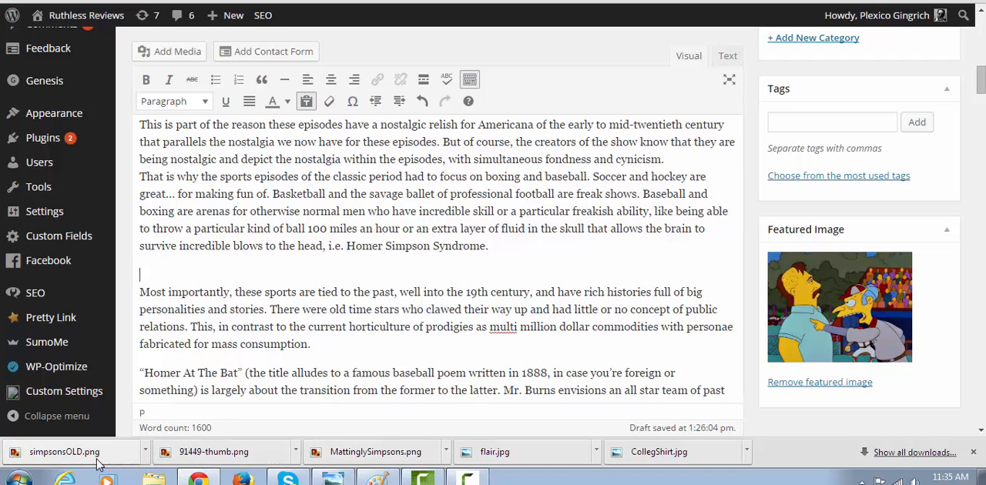
drag(98, 463, 205, 272)
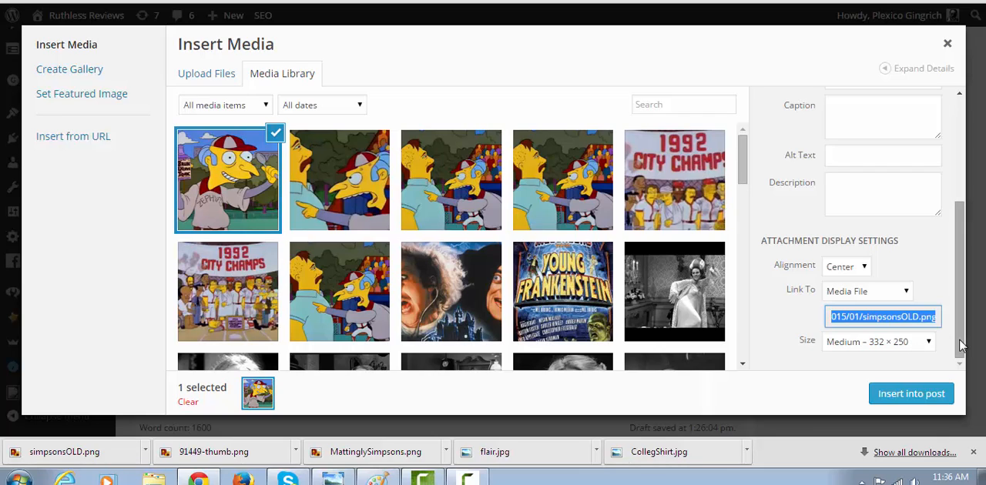
Insert the uploaded image into the post at Medium – 332 × 250 size with the alt text "mr burns baseball"
click(881, 345)
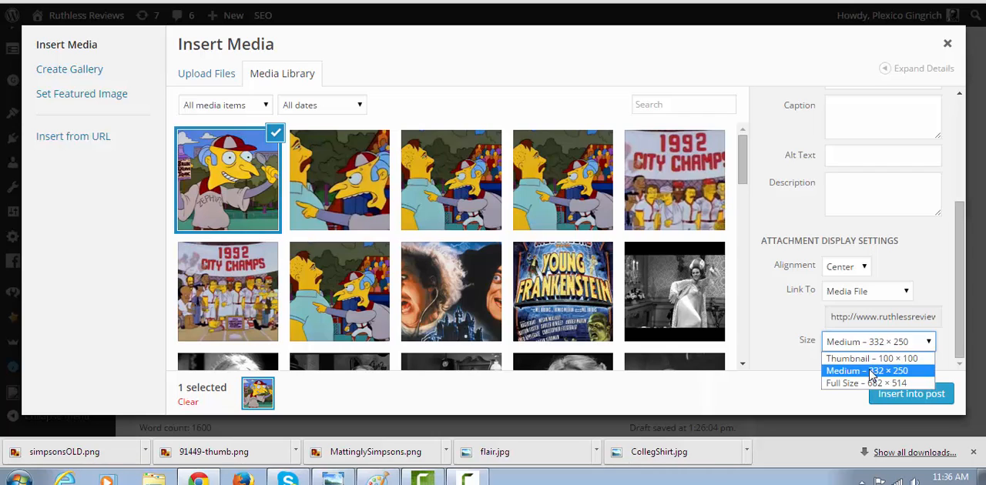
click(872, 371)
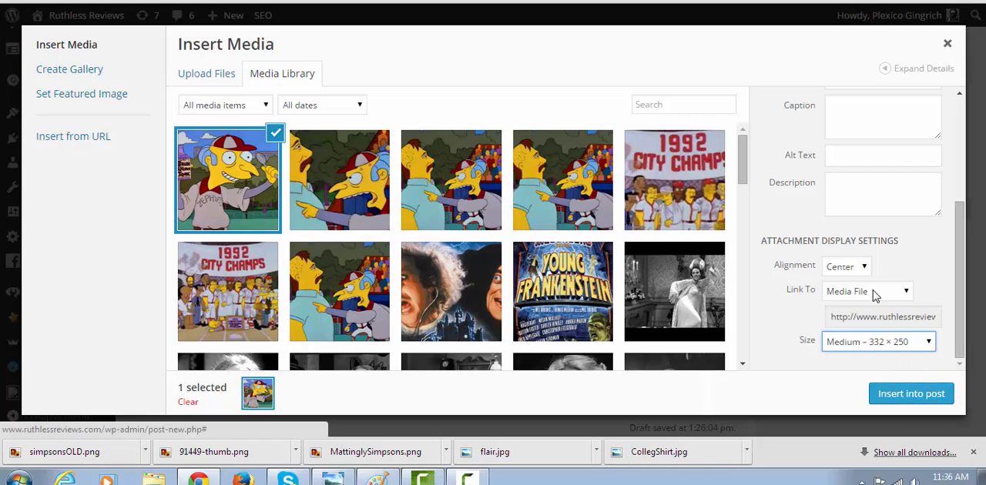
click(846, 153)
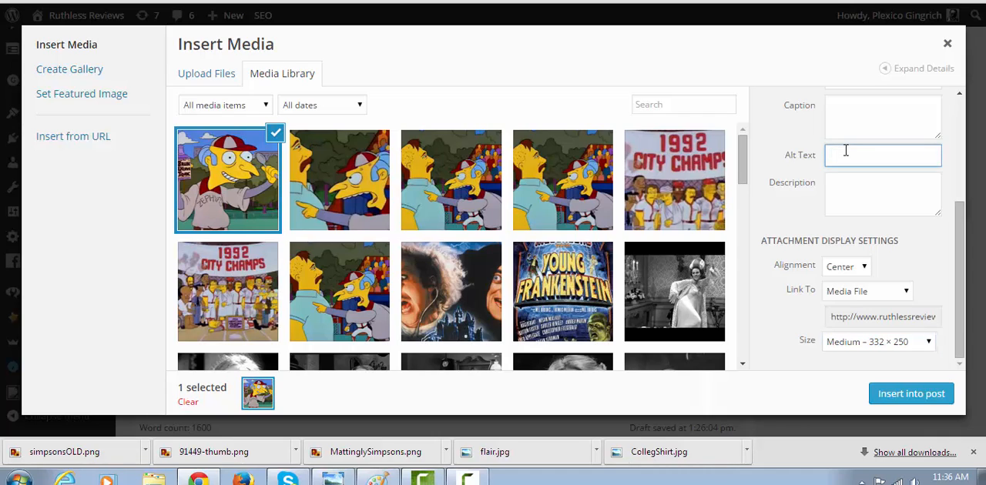
text(mr burns baseball)
click(915, 402)
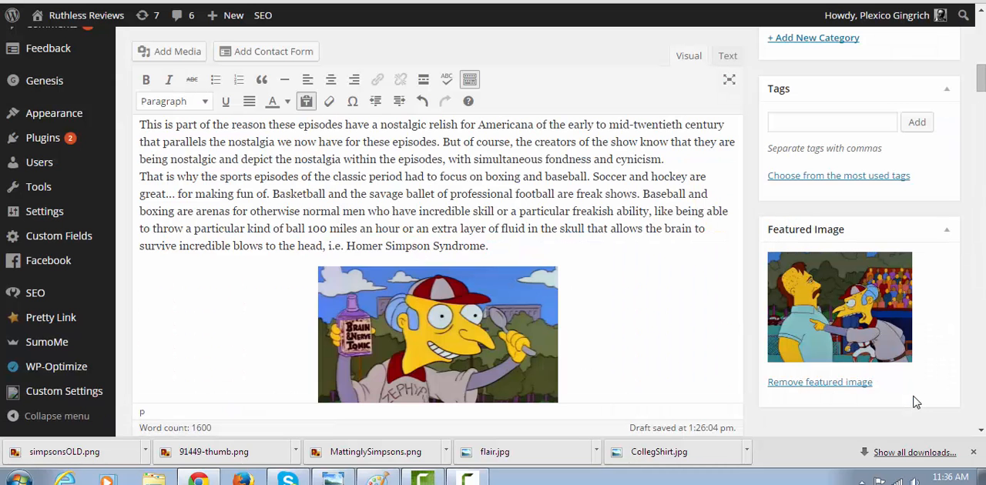
Open the details of the Mr. Burns image in the post body and enter the caption "Whatever"
drag(981, 77, 980, 84)
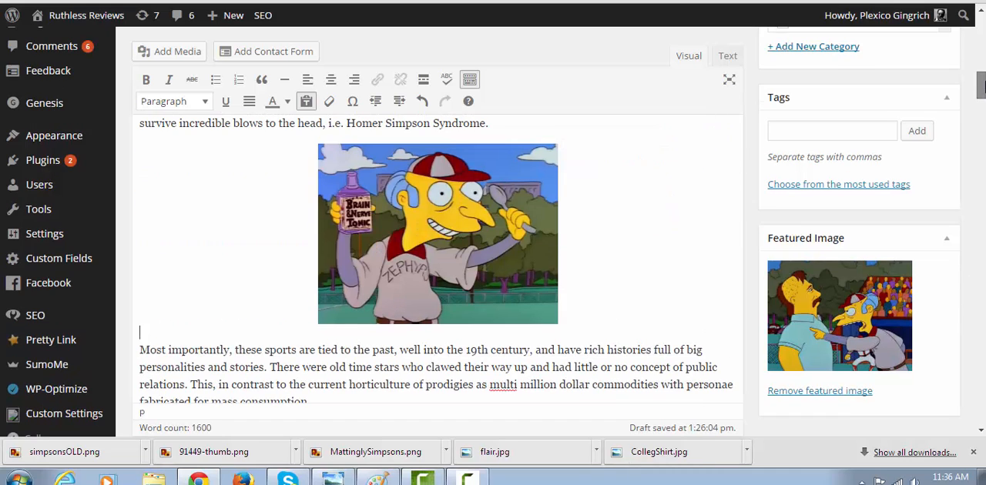
click(493, 224)
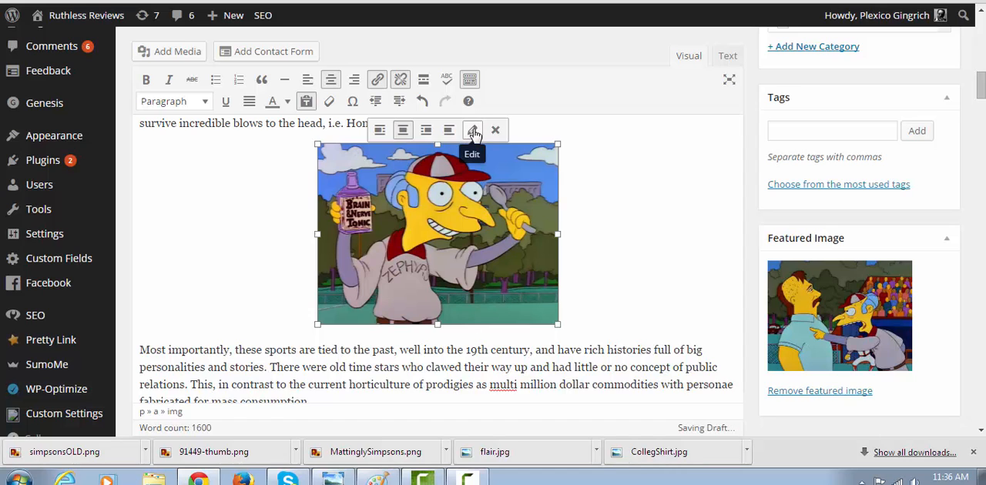
click(474, 132)
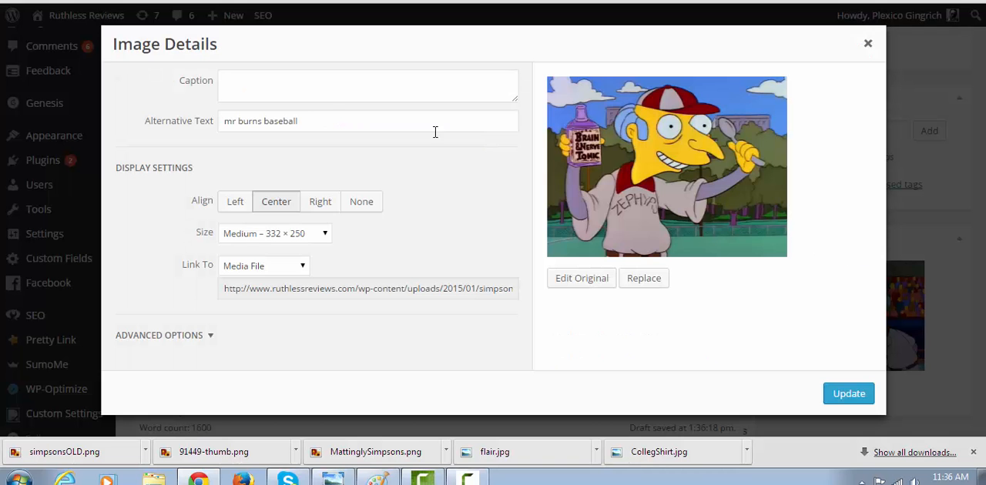
click(320, 87)
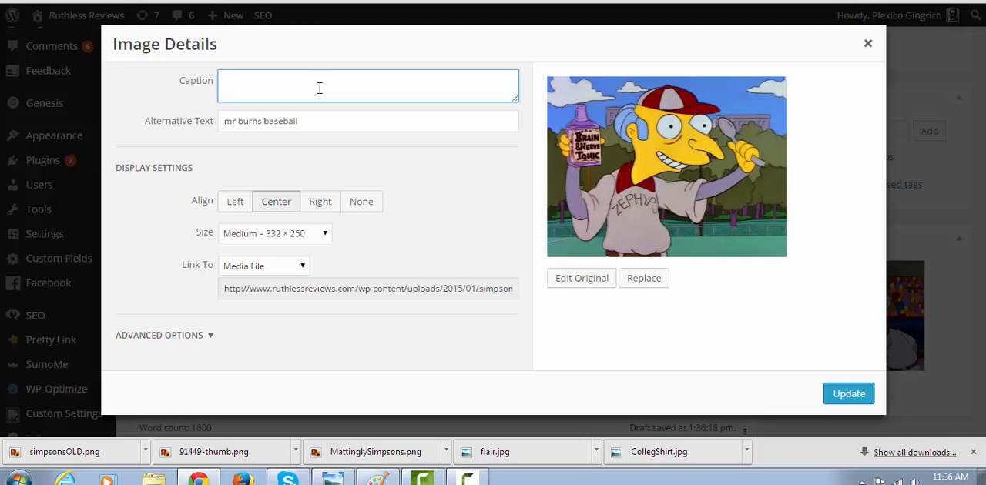
text(Whatever)
Set the Mr. Burns image to Custom Size with a width of 559 px and update it
click(316, 239)
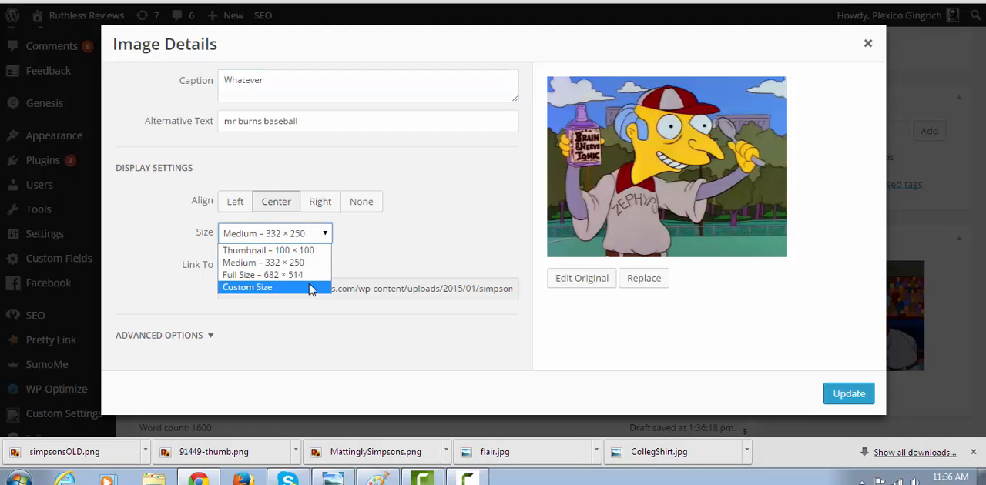
click(309, 285)
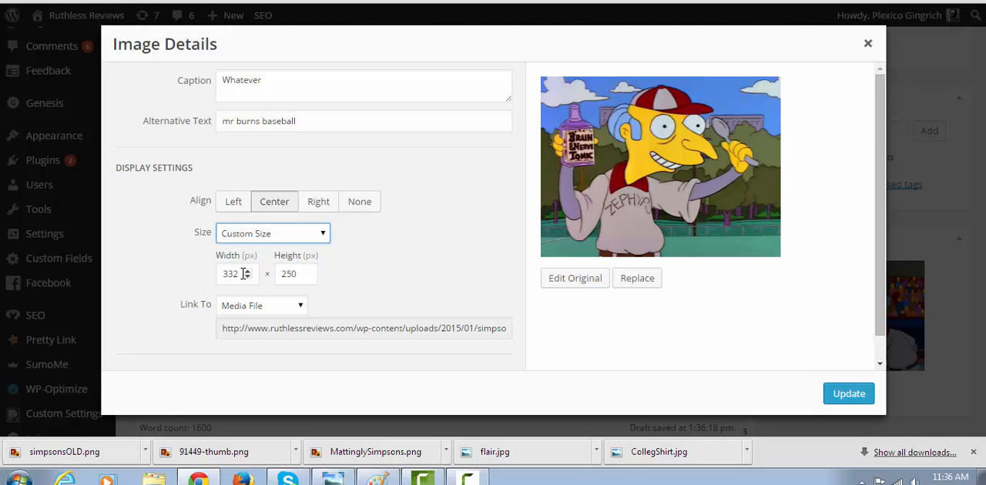
drag(245, 274, 191, 265)
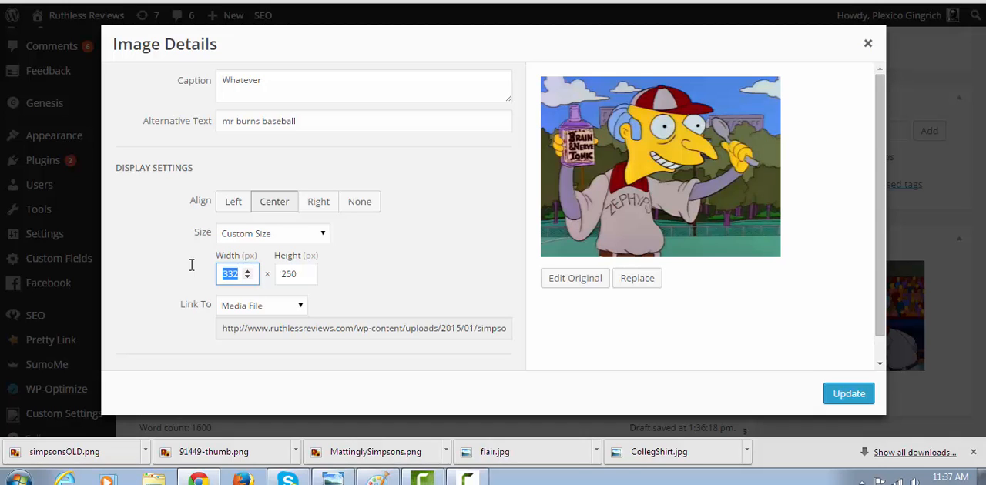
text(559)
click(848, 394)
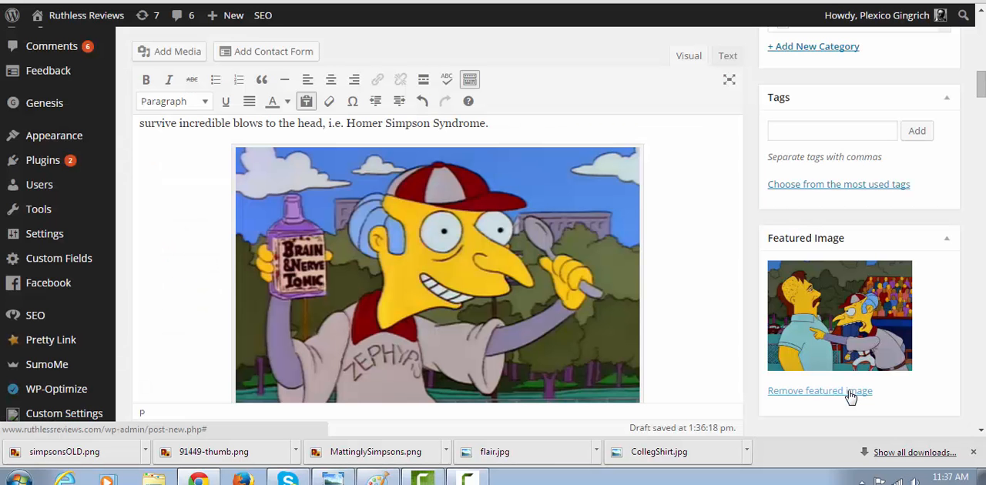
Switch to the YouTube video "Jose Canseco 572 foot softball homerun", pause playback and get its embed code
drag(982, 74, 983, 107)
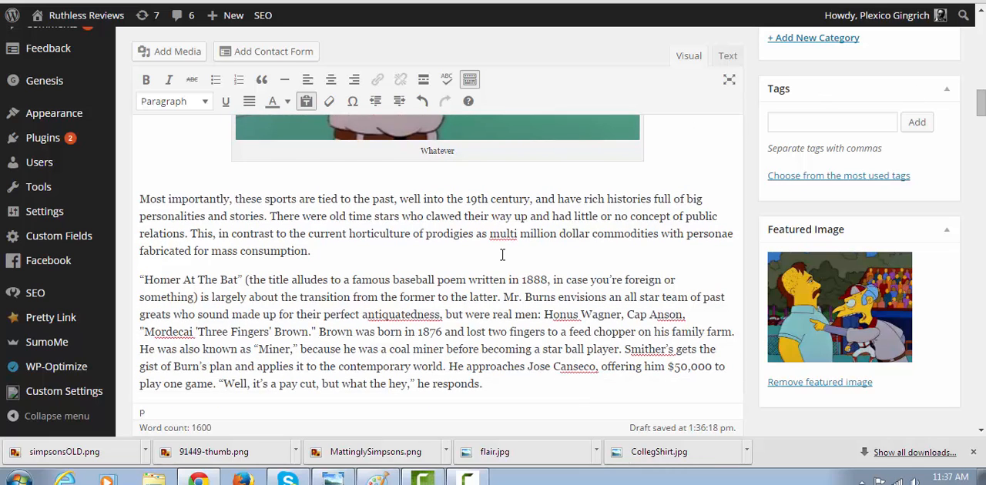
click(270, 1)
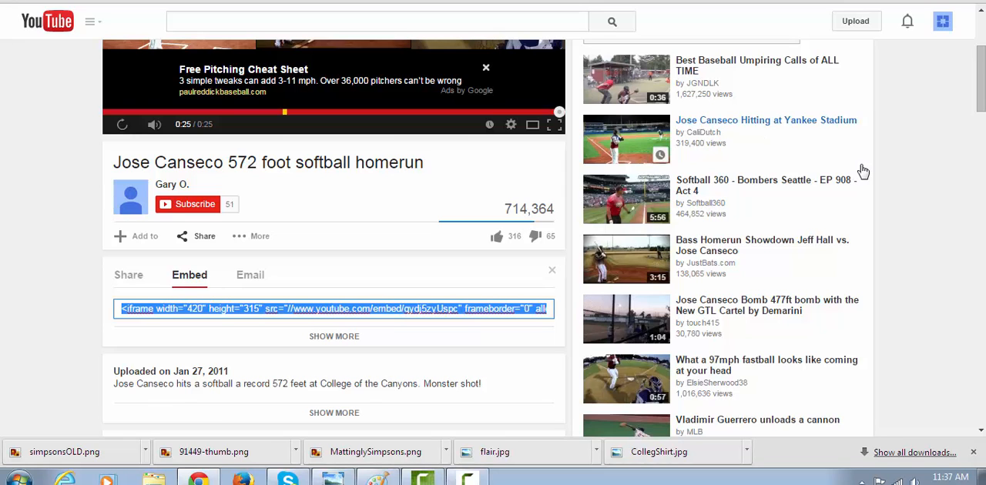
drag(981, 89, 981, 53)
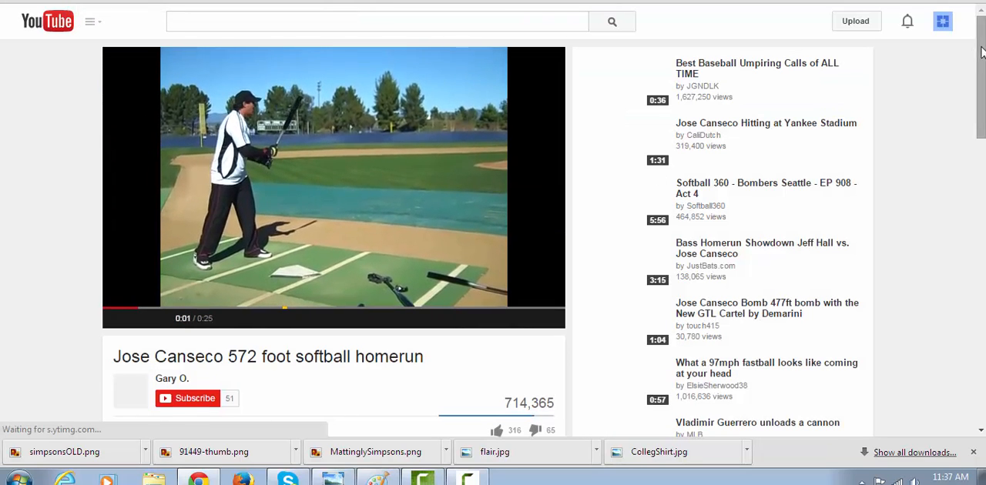
scroll(970, 62, down, 3)
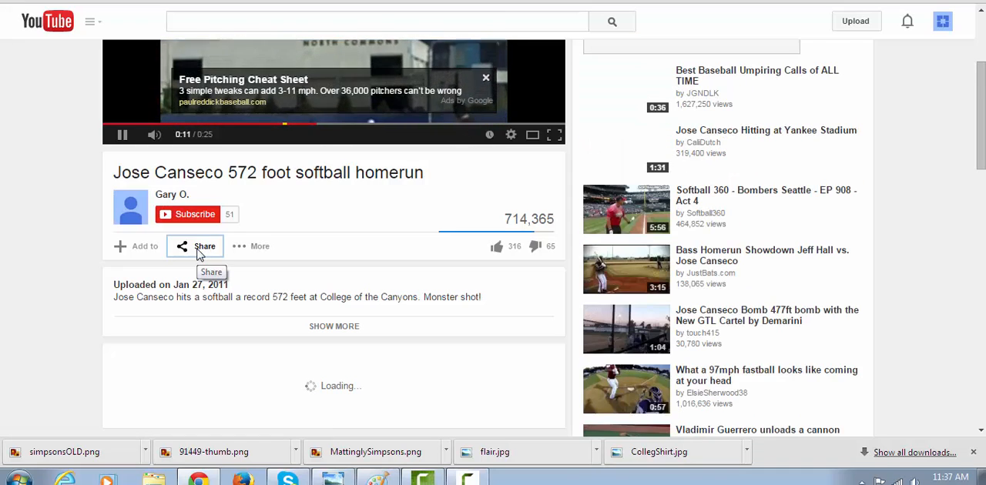
click(201, 248)
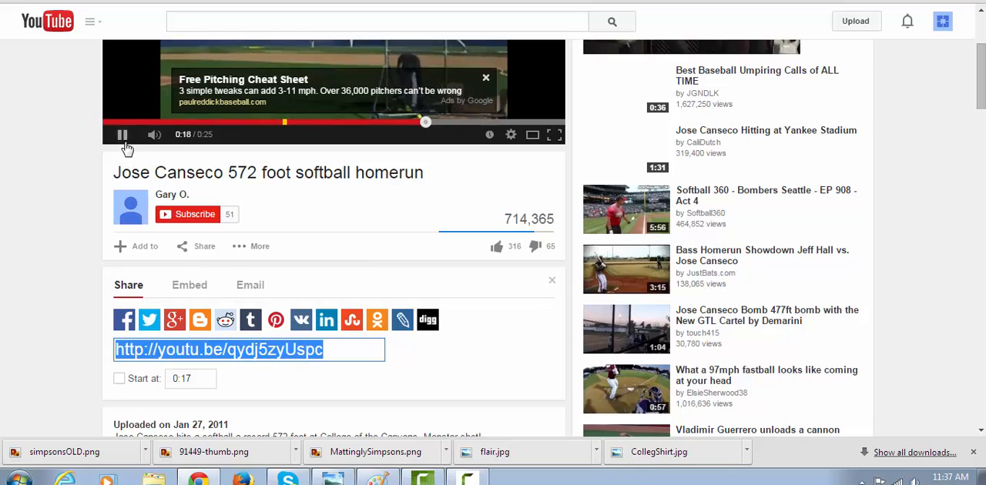
click(122, 134)
click(185, 287)
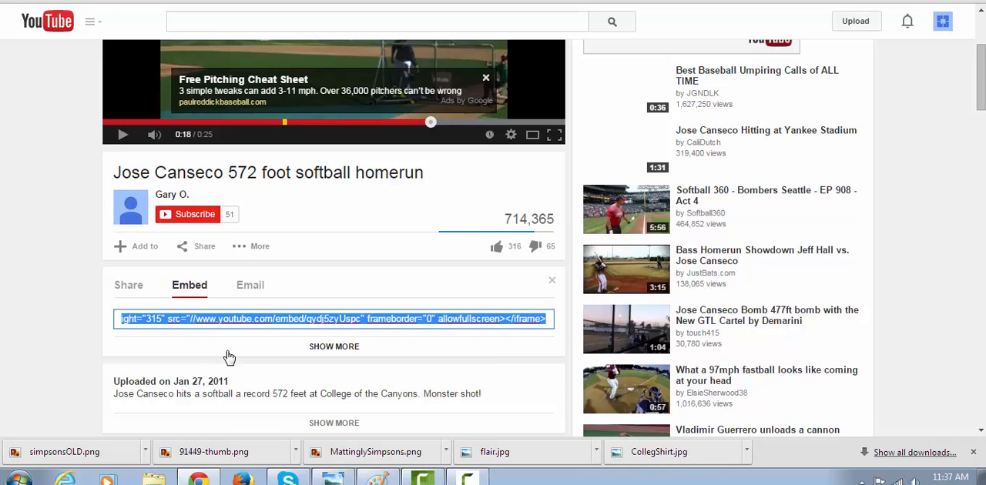
Return to the WordPress post, paste the video's embed code into the HTML source after the paragraph ending "he responds." and check it in the visual editor
click(345, 2)
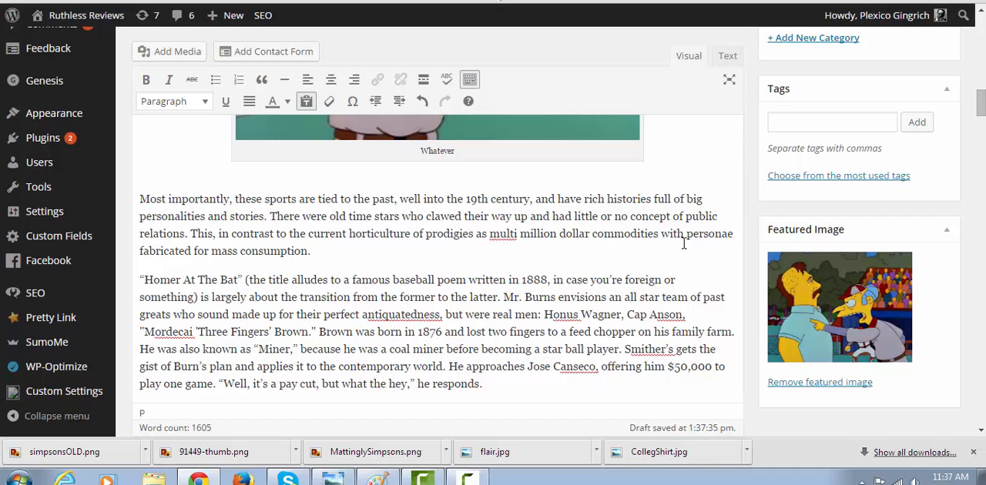
drag(981, 106, 981, 114)
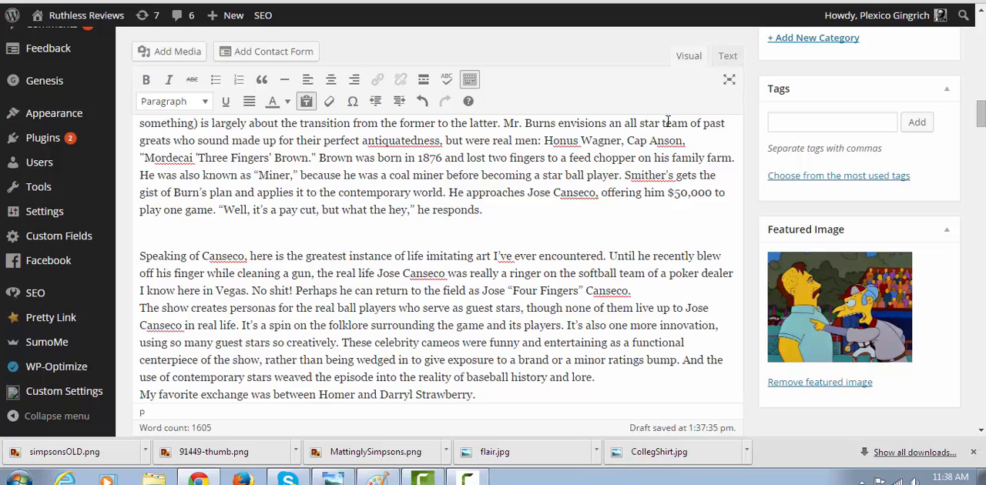
click(728, 59)
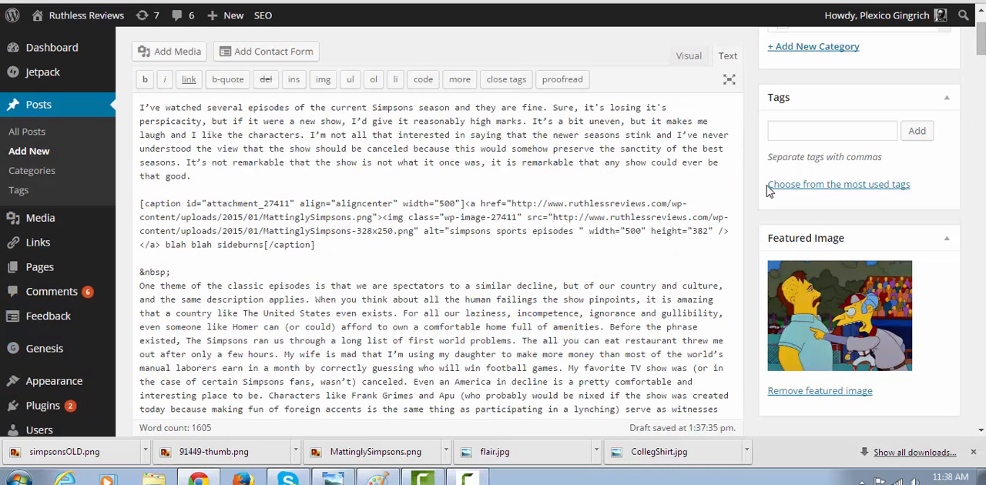
drag(981, 39, 977, 85)
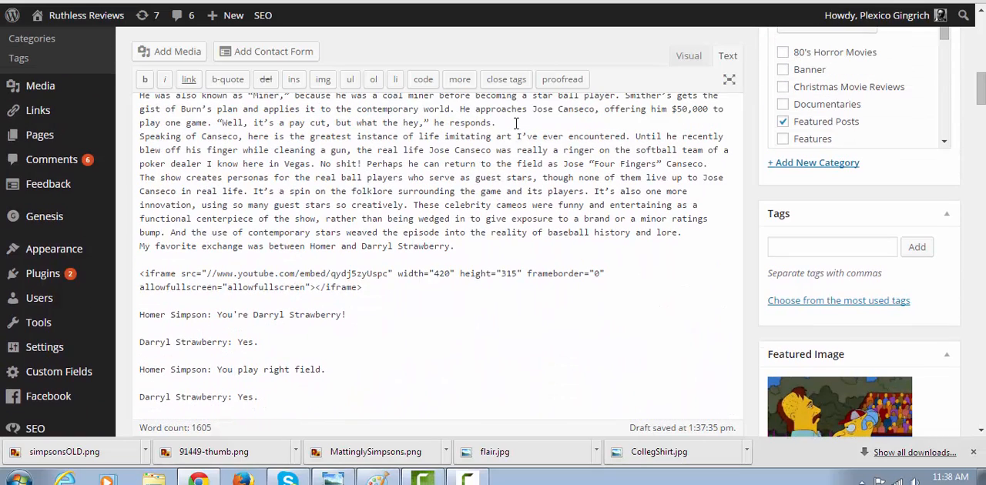
key(Return)
key(Return)
key(Return)
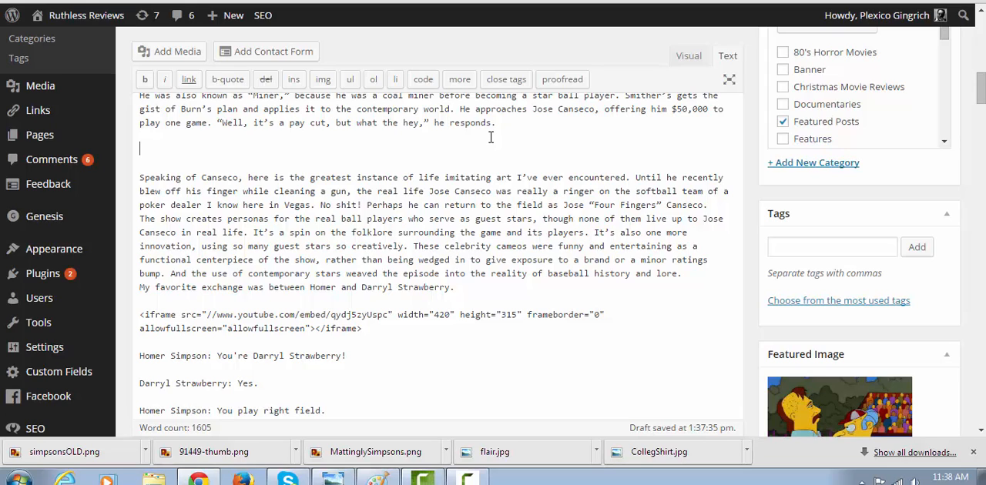
text(<iframe width="420" height="315" src="//www.youtube.com/embed/qydj5zyUspc" frameborder="0" allowfullscreen></iframe>)
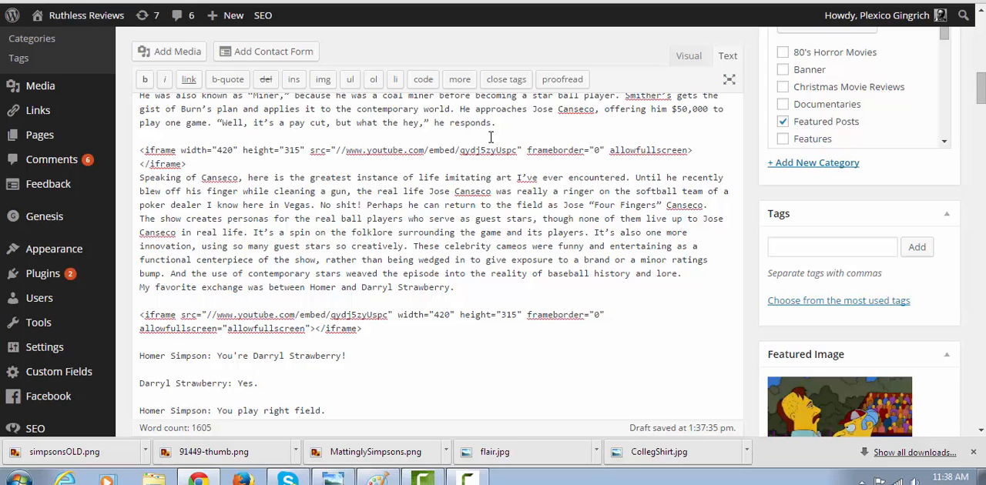
key(Return)
key(Return)
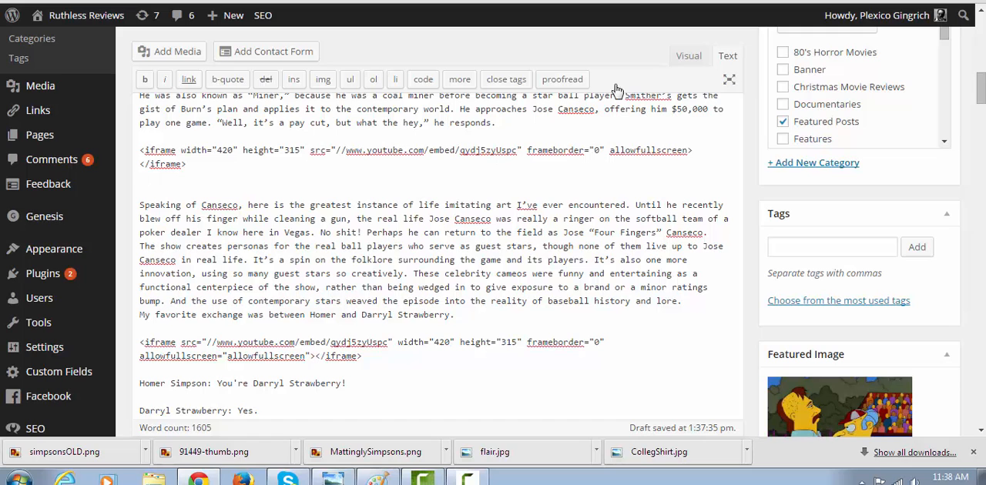
click(690, 55)
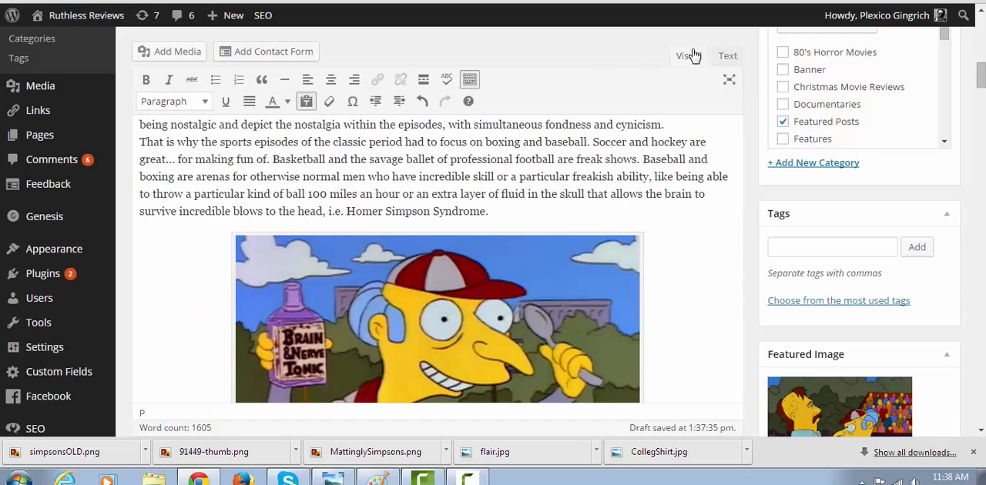
drag(981, 90, 981, 117)
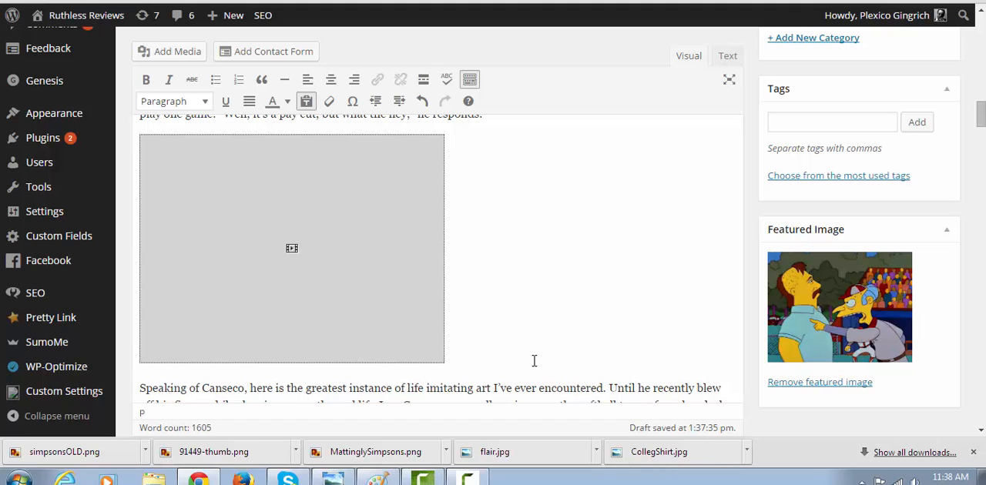
click(467, 479)
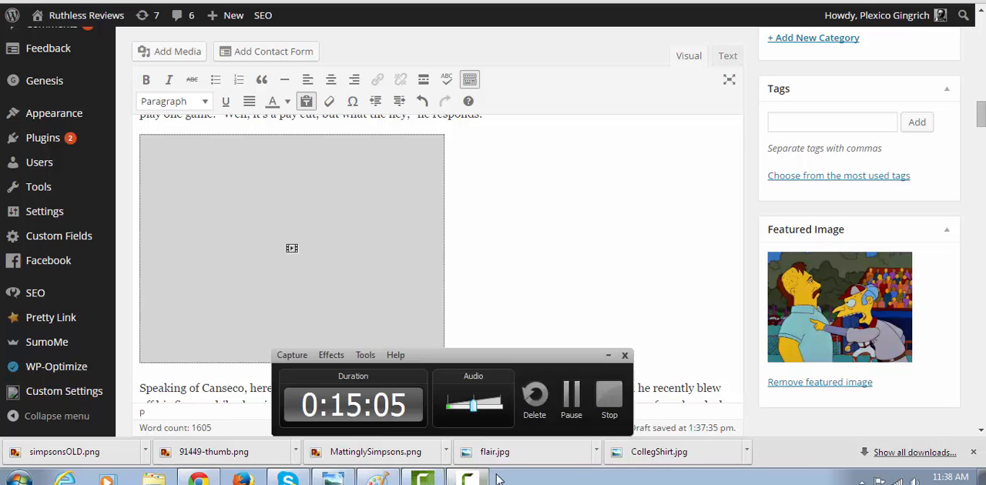
click(571, 397)
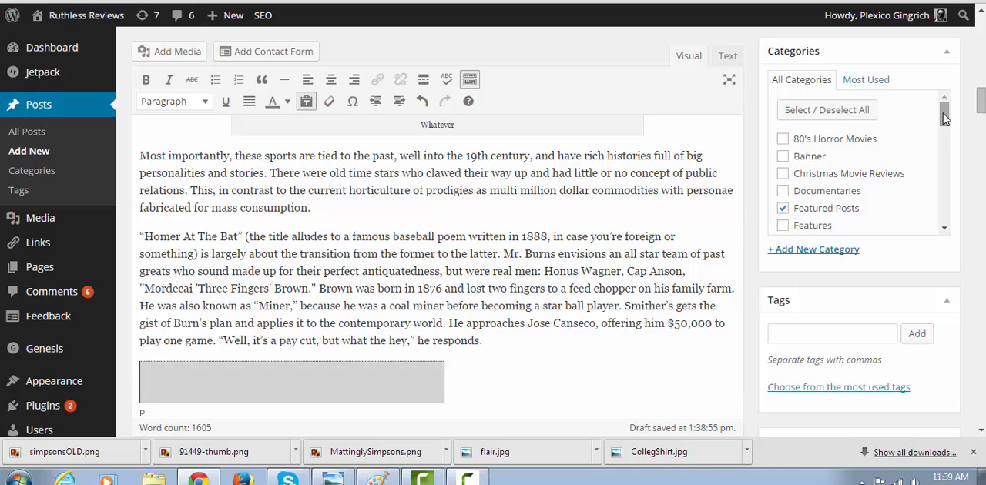
Review the post's selected categories, including Reviews and its TV subcategory, leaving the selection as it was
drag(943, 113, 936, 181)
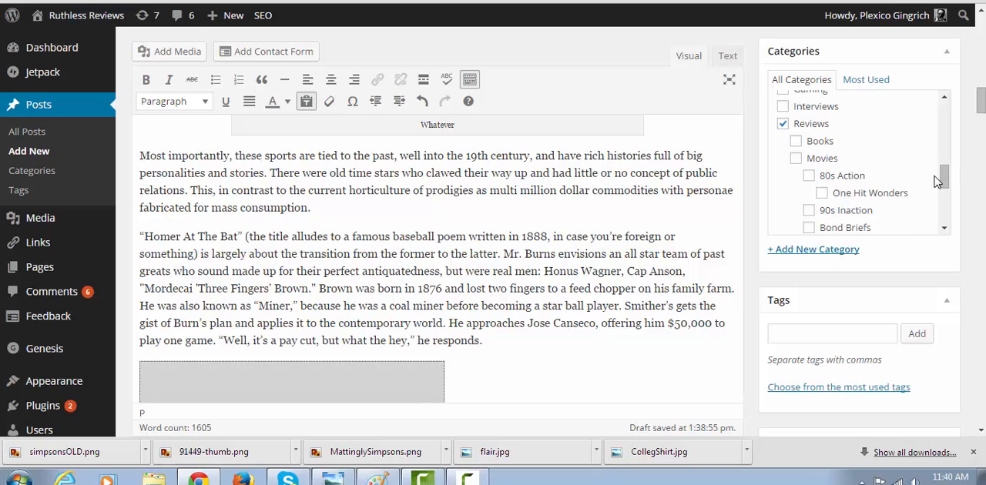
click(810, 123)
click(811, 124)
drag(946, 186, 944, 217)
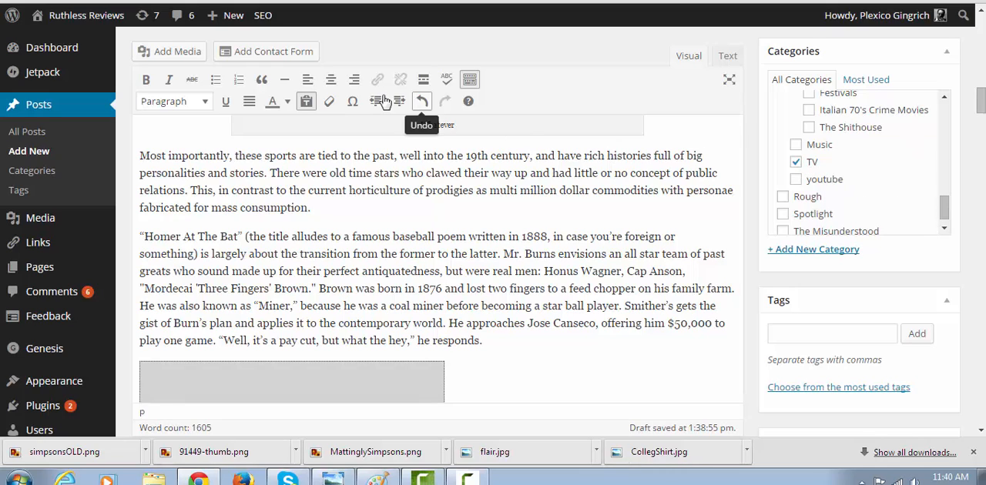
Select the word "horticulture" in the body, view its link options and close them without adding a link
drag(347, 193, 422, 228)
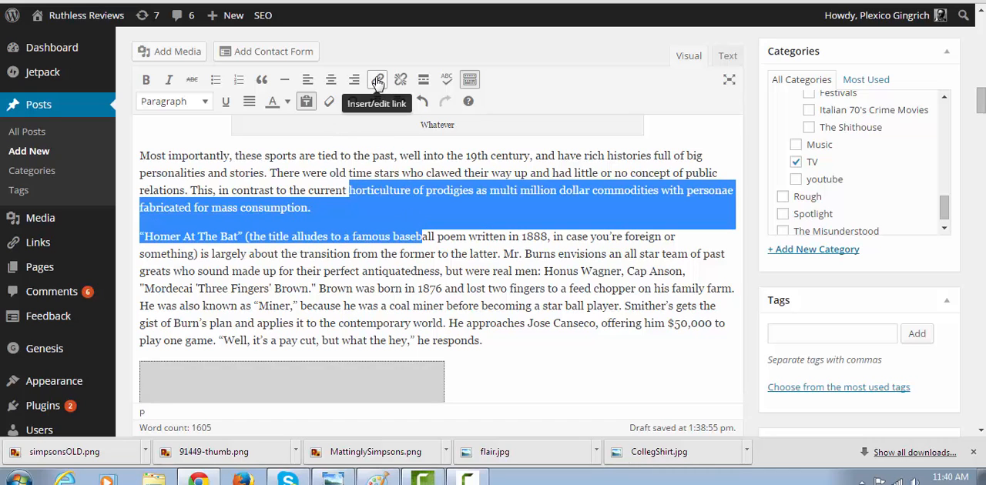
click(340, 271)
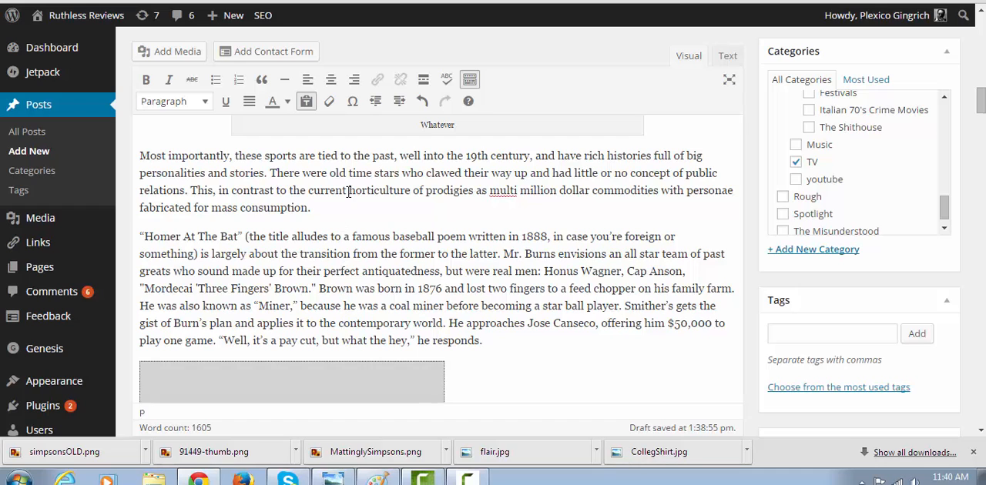
drag(348, 192, 413, 193)
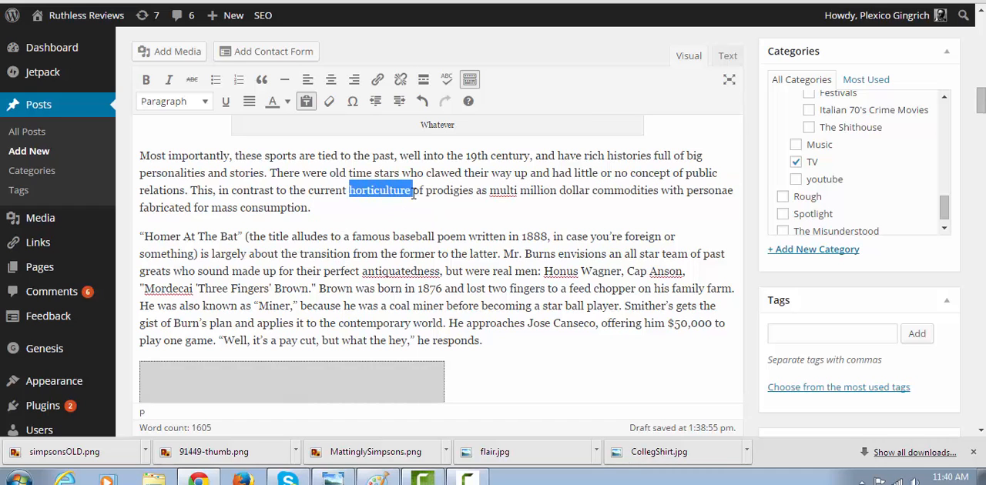
click(376, 79)
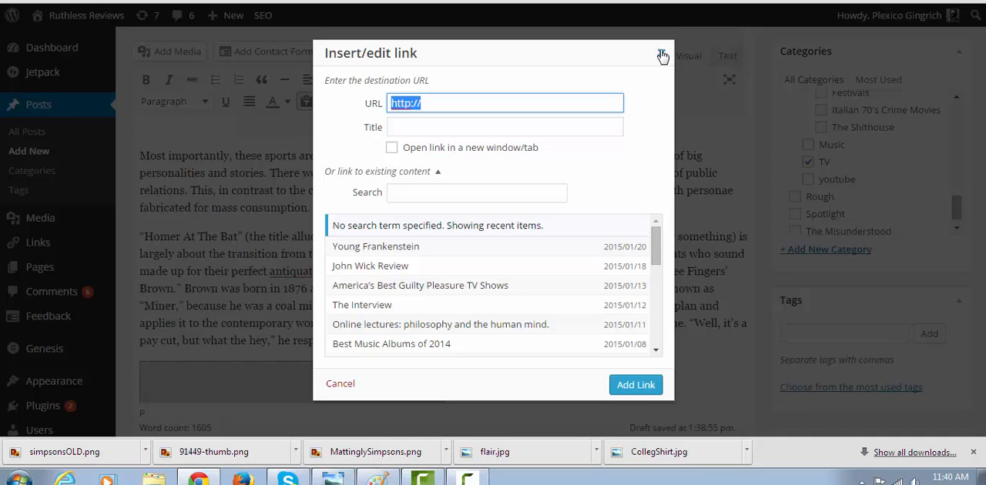
click(662, 55)
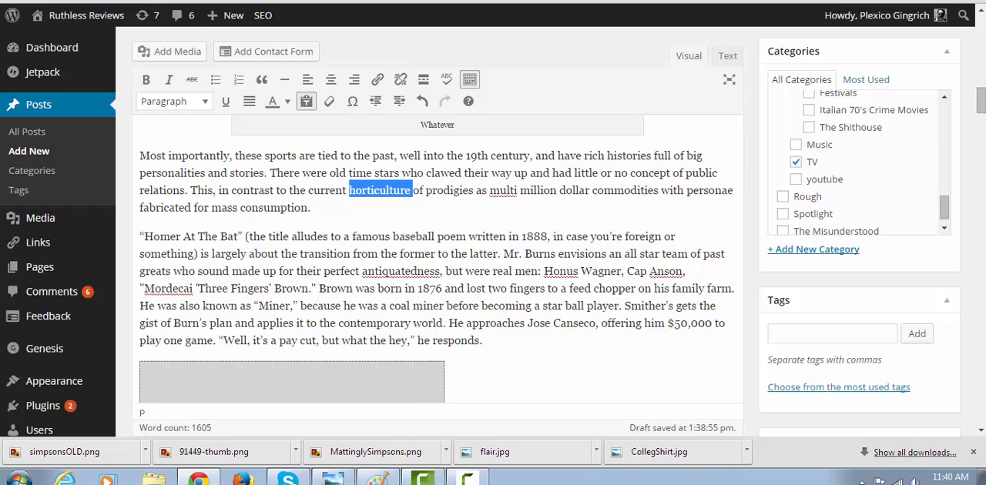
drag(981, 100, 981, 81)
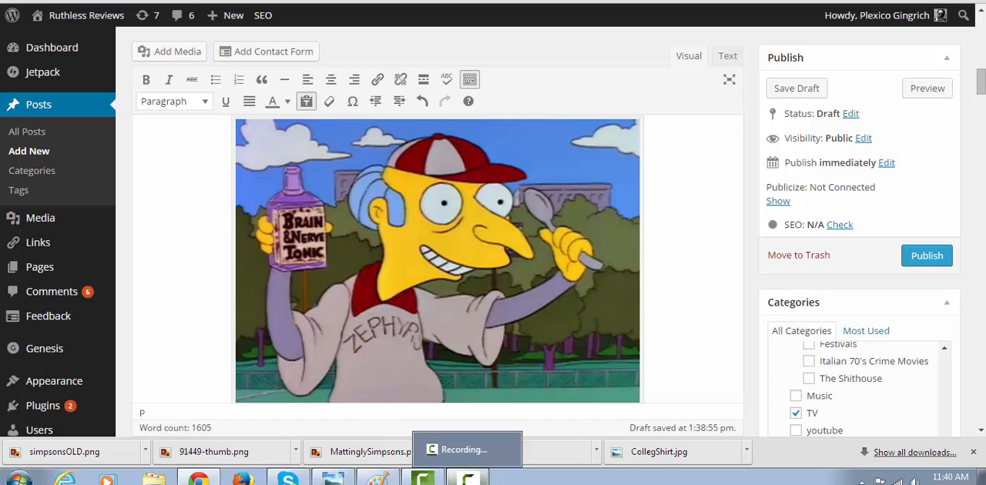
click(468, 479)
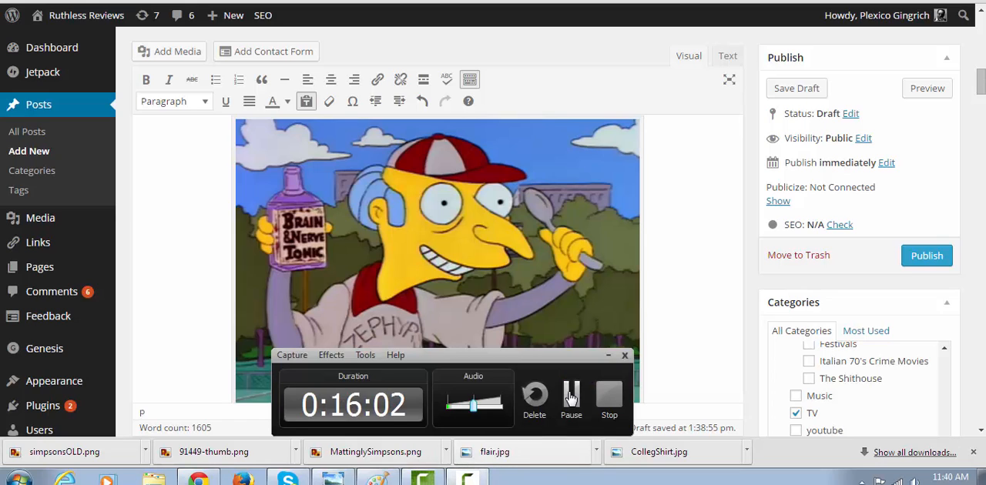